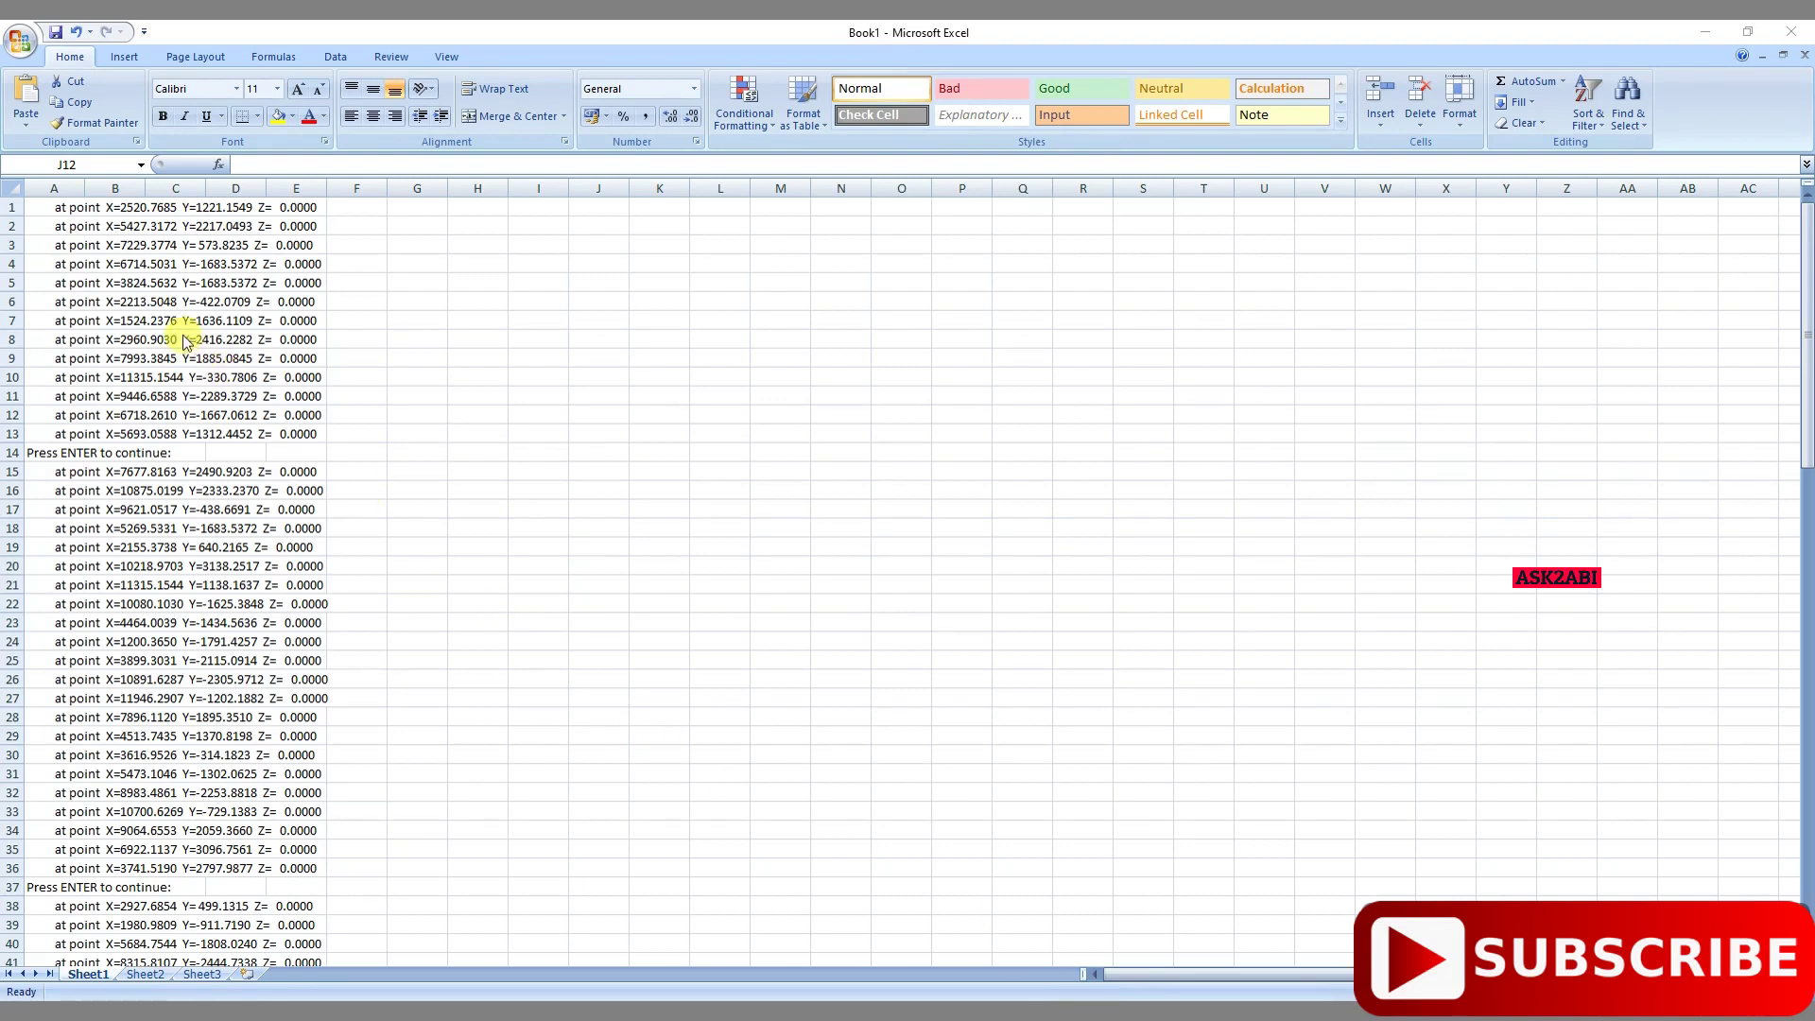
Inspect the point text in column A and check that cells B4 and B16 are empty
{"action": "left_click", "coordinate": [54, 188]}
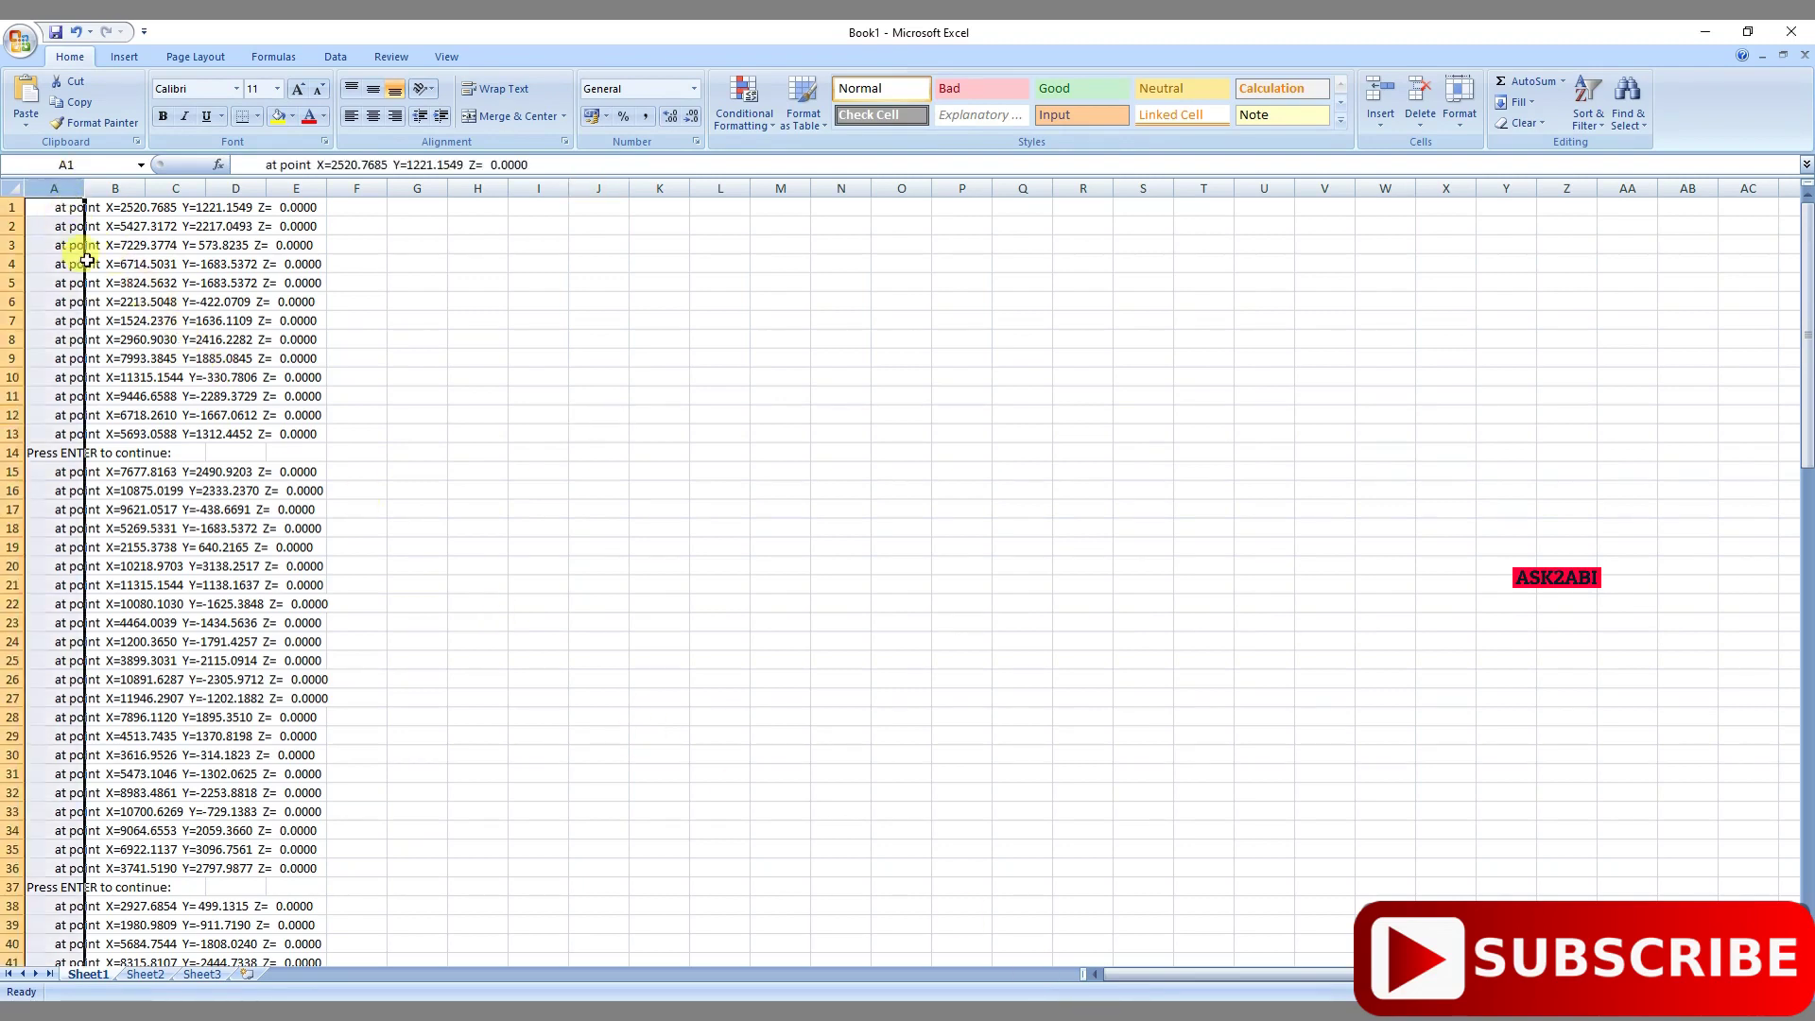
{"action": "left_click", "coordinate": [63, 225]}
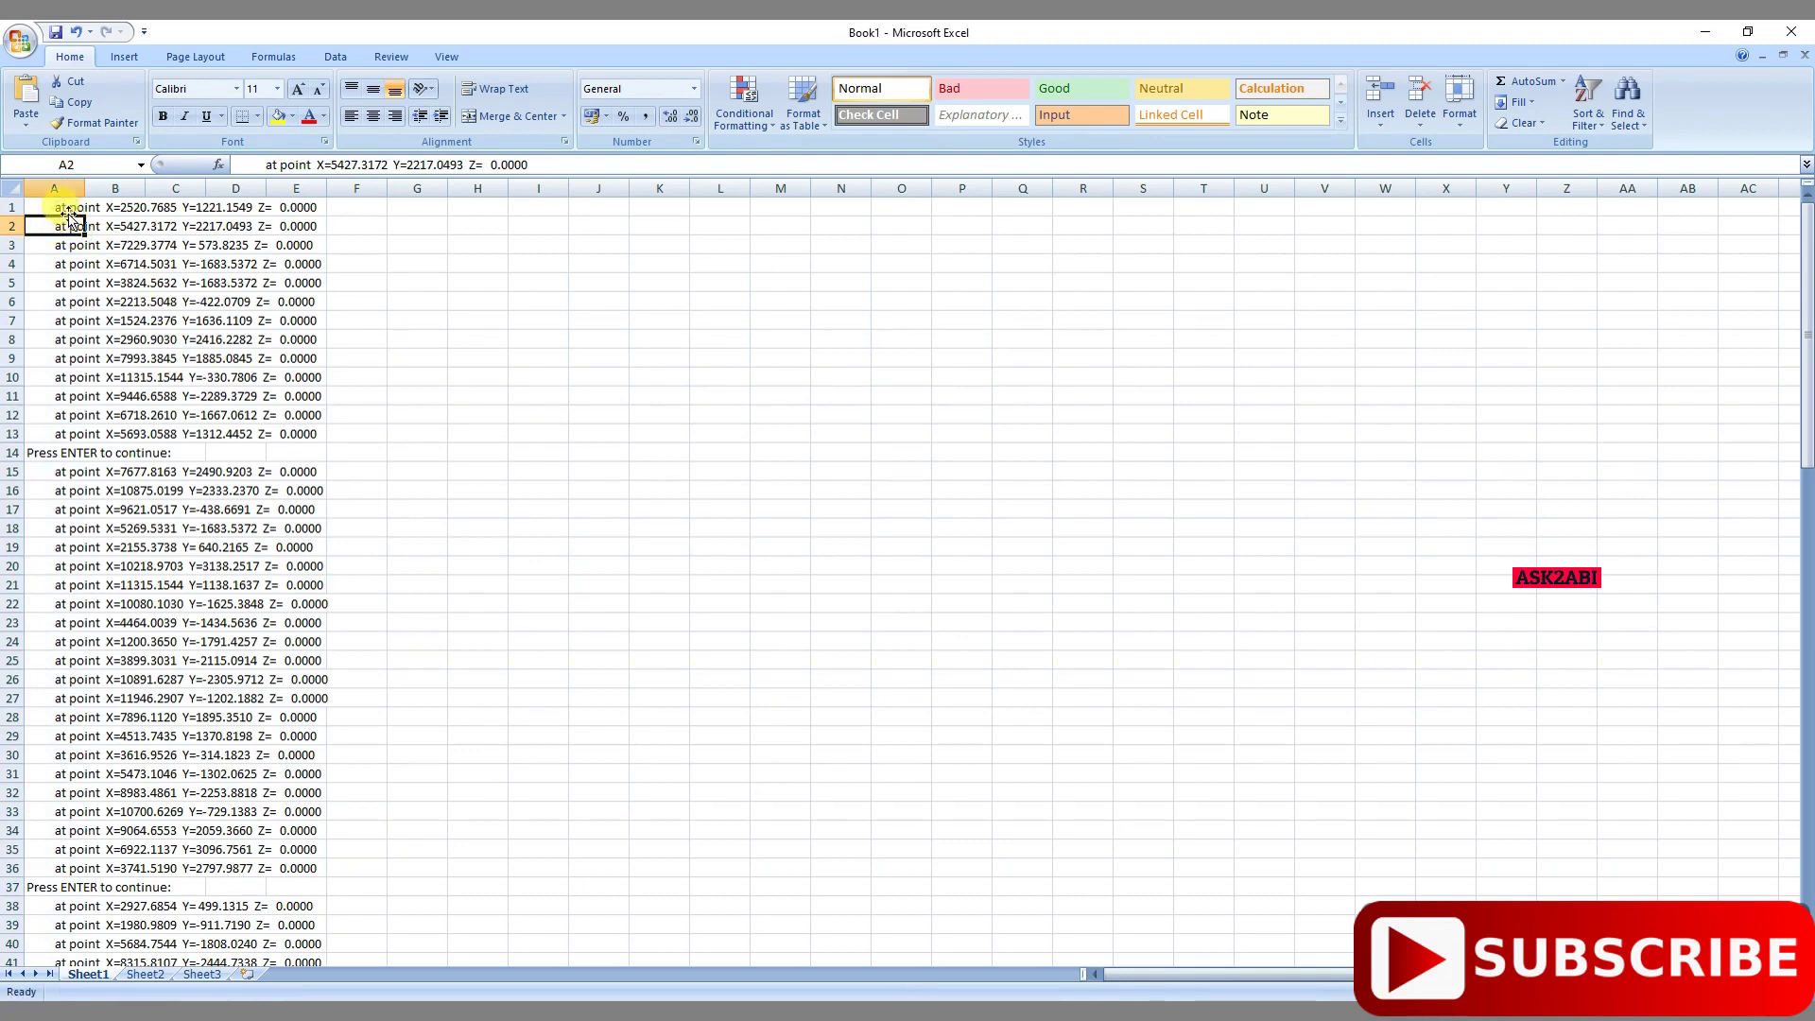
{"action": "left_click", "coordinate": [109, 490]}
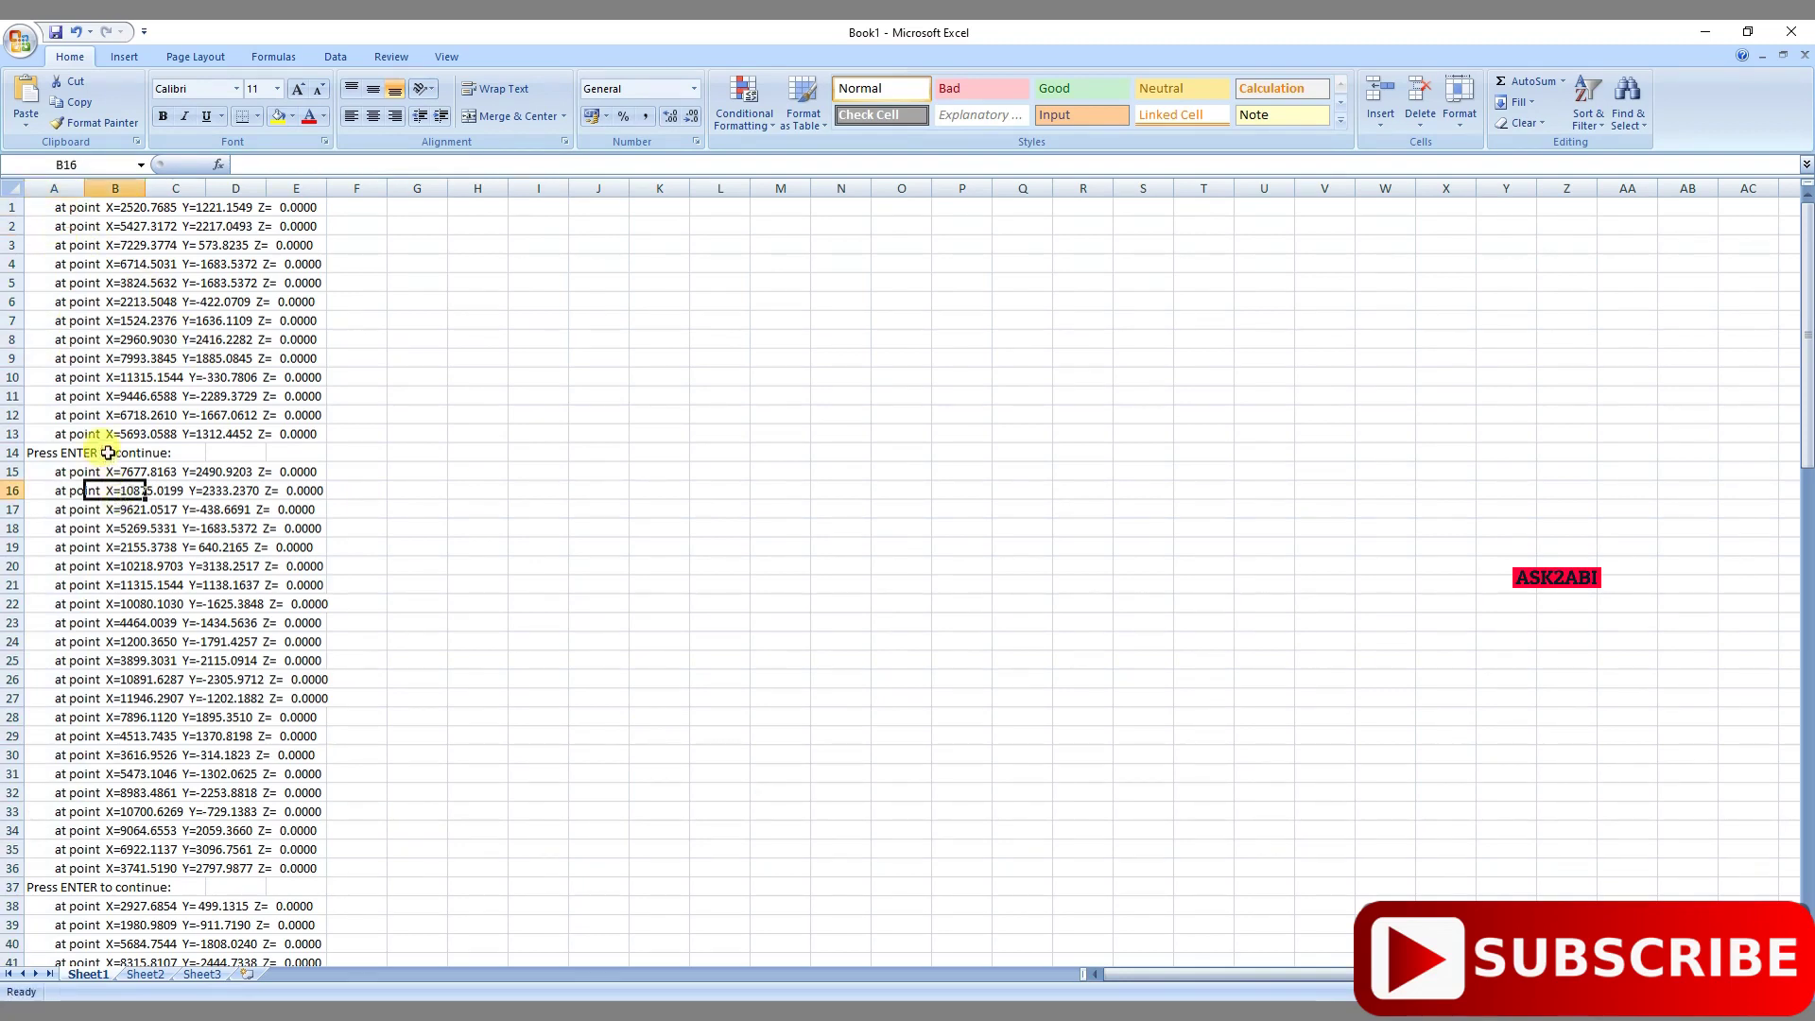
{"action": "left_click", "coordinate": [134, 264]}
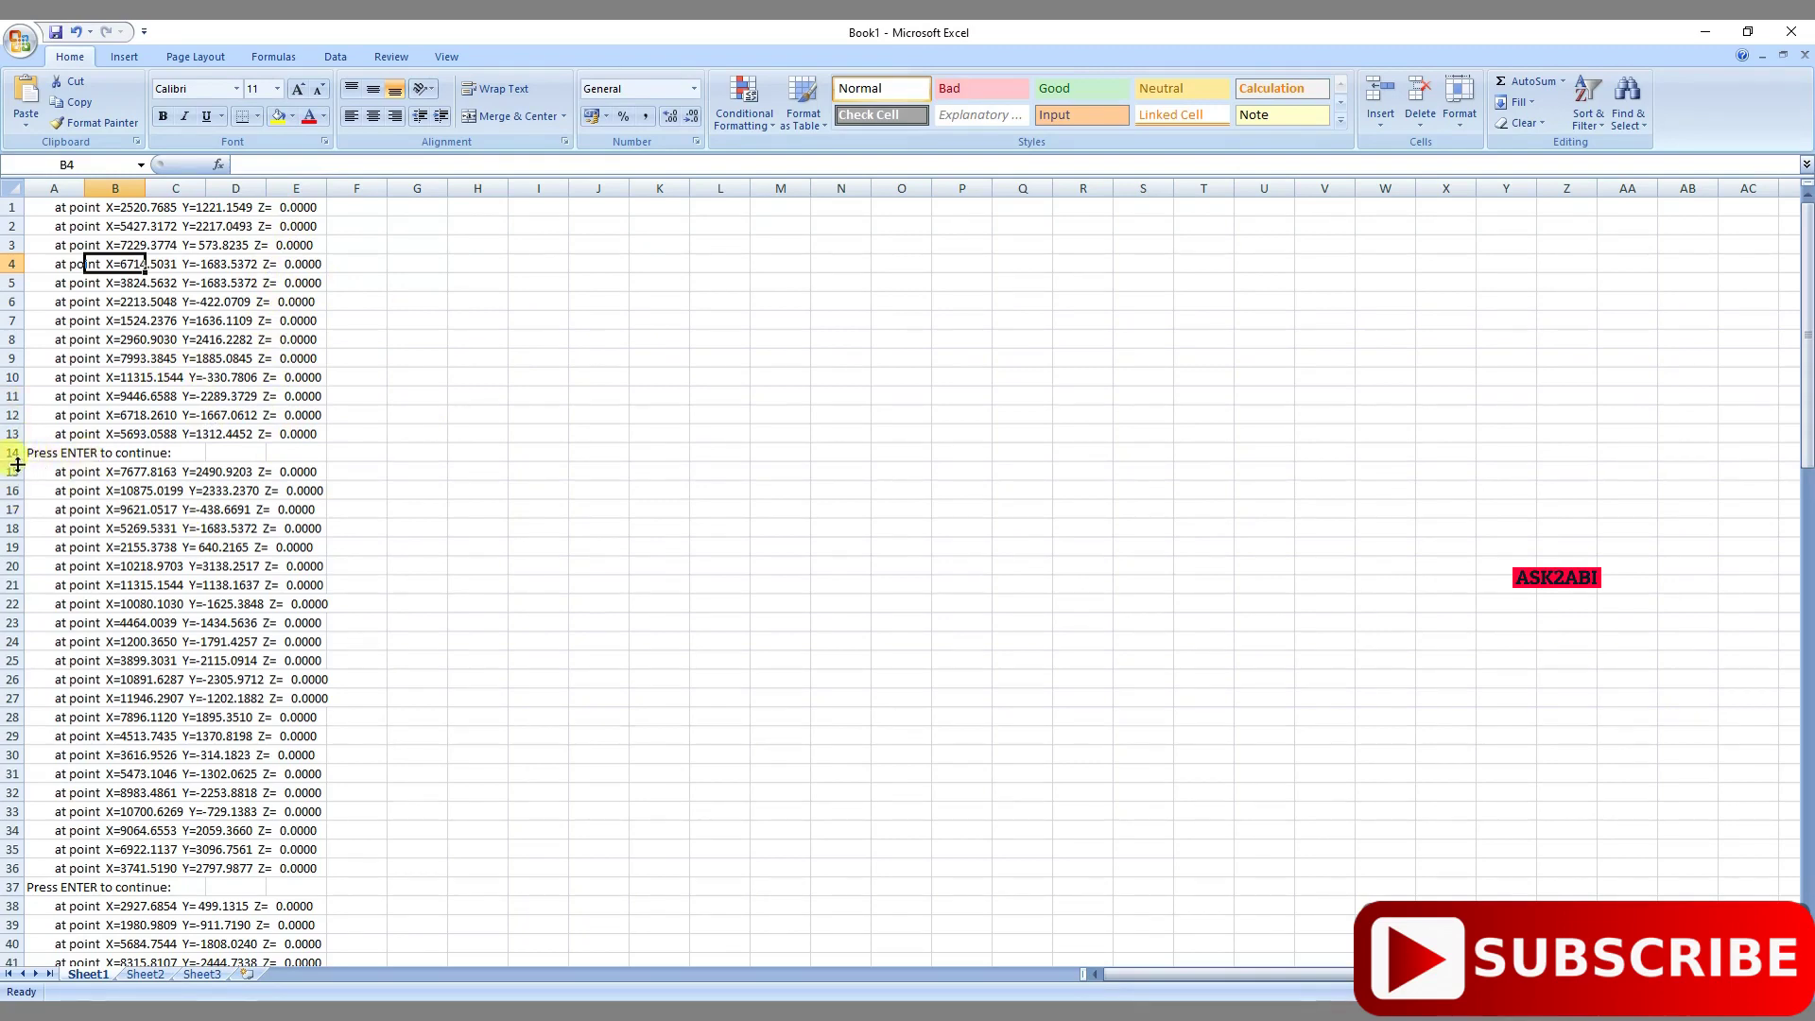
Delete row 14, the first 'Press ENTER to continue:' line
{"action": "left_click", "coordinate": [17, 457]}
{"action": "right_click", "coordinate": [17, 458]}
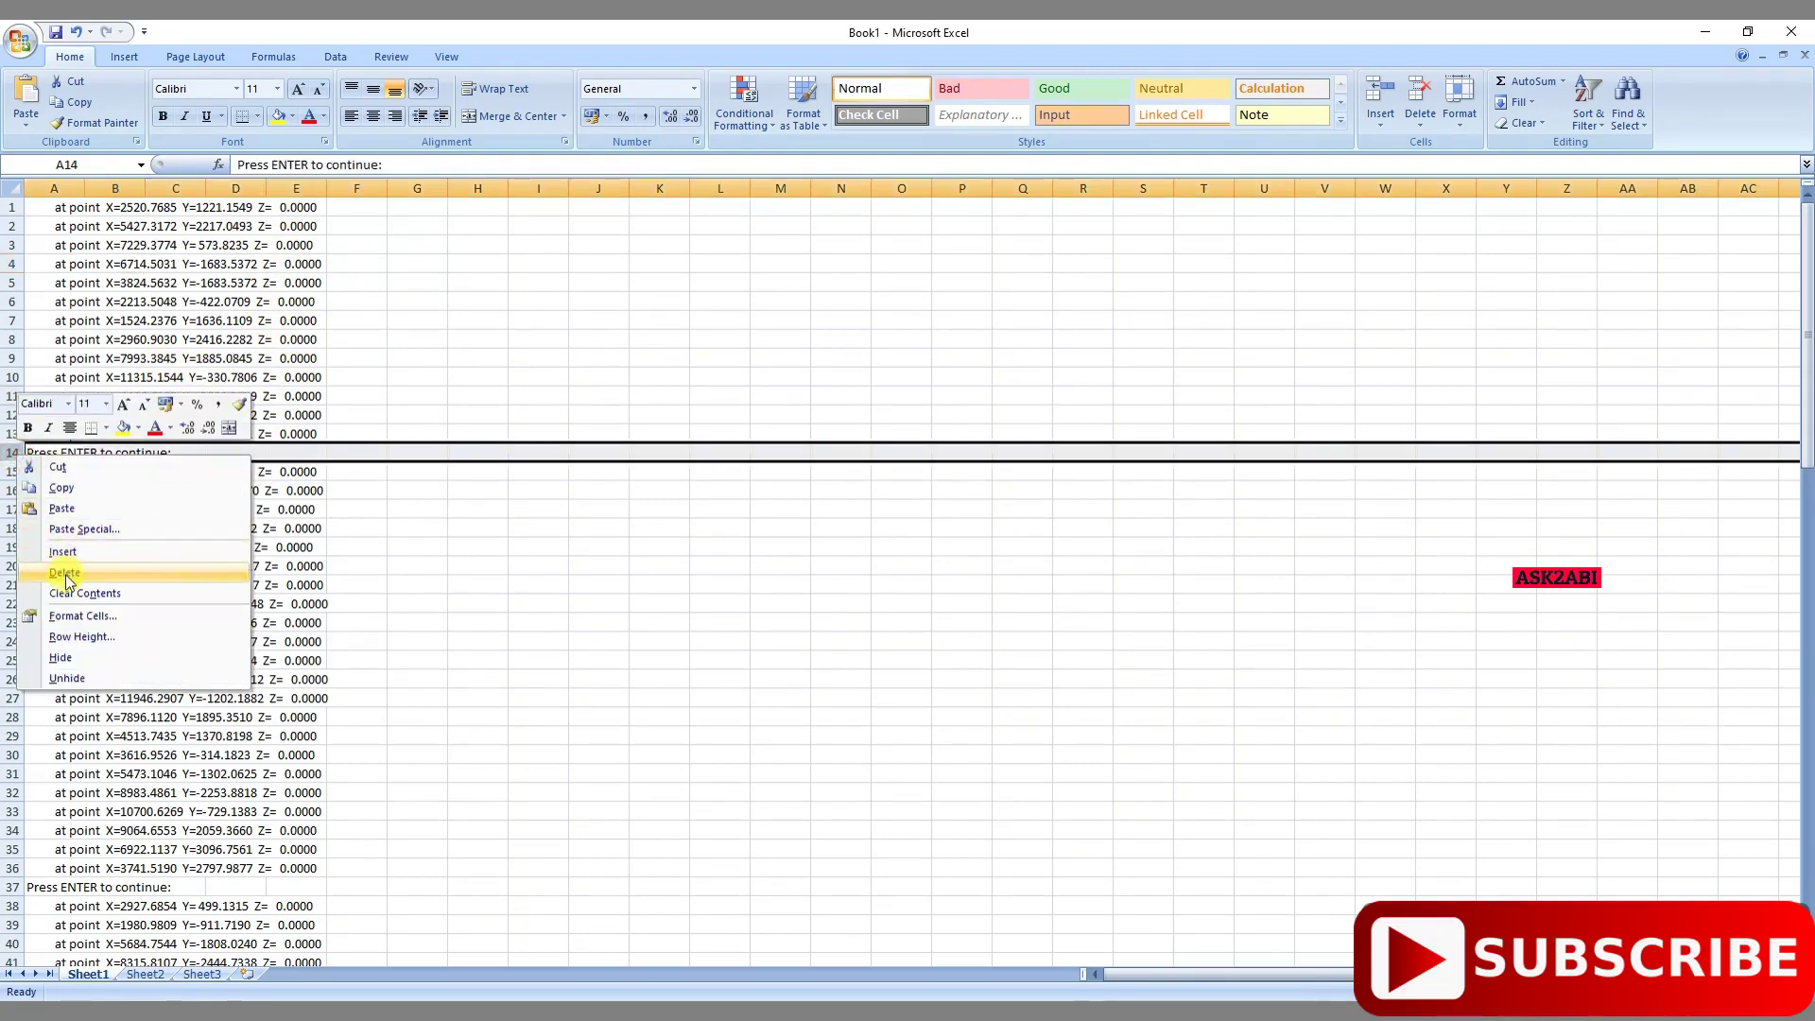
{"action": "left_click", "coordinate": [27, 446]}
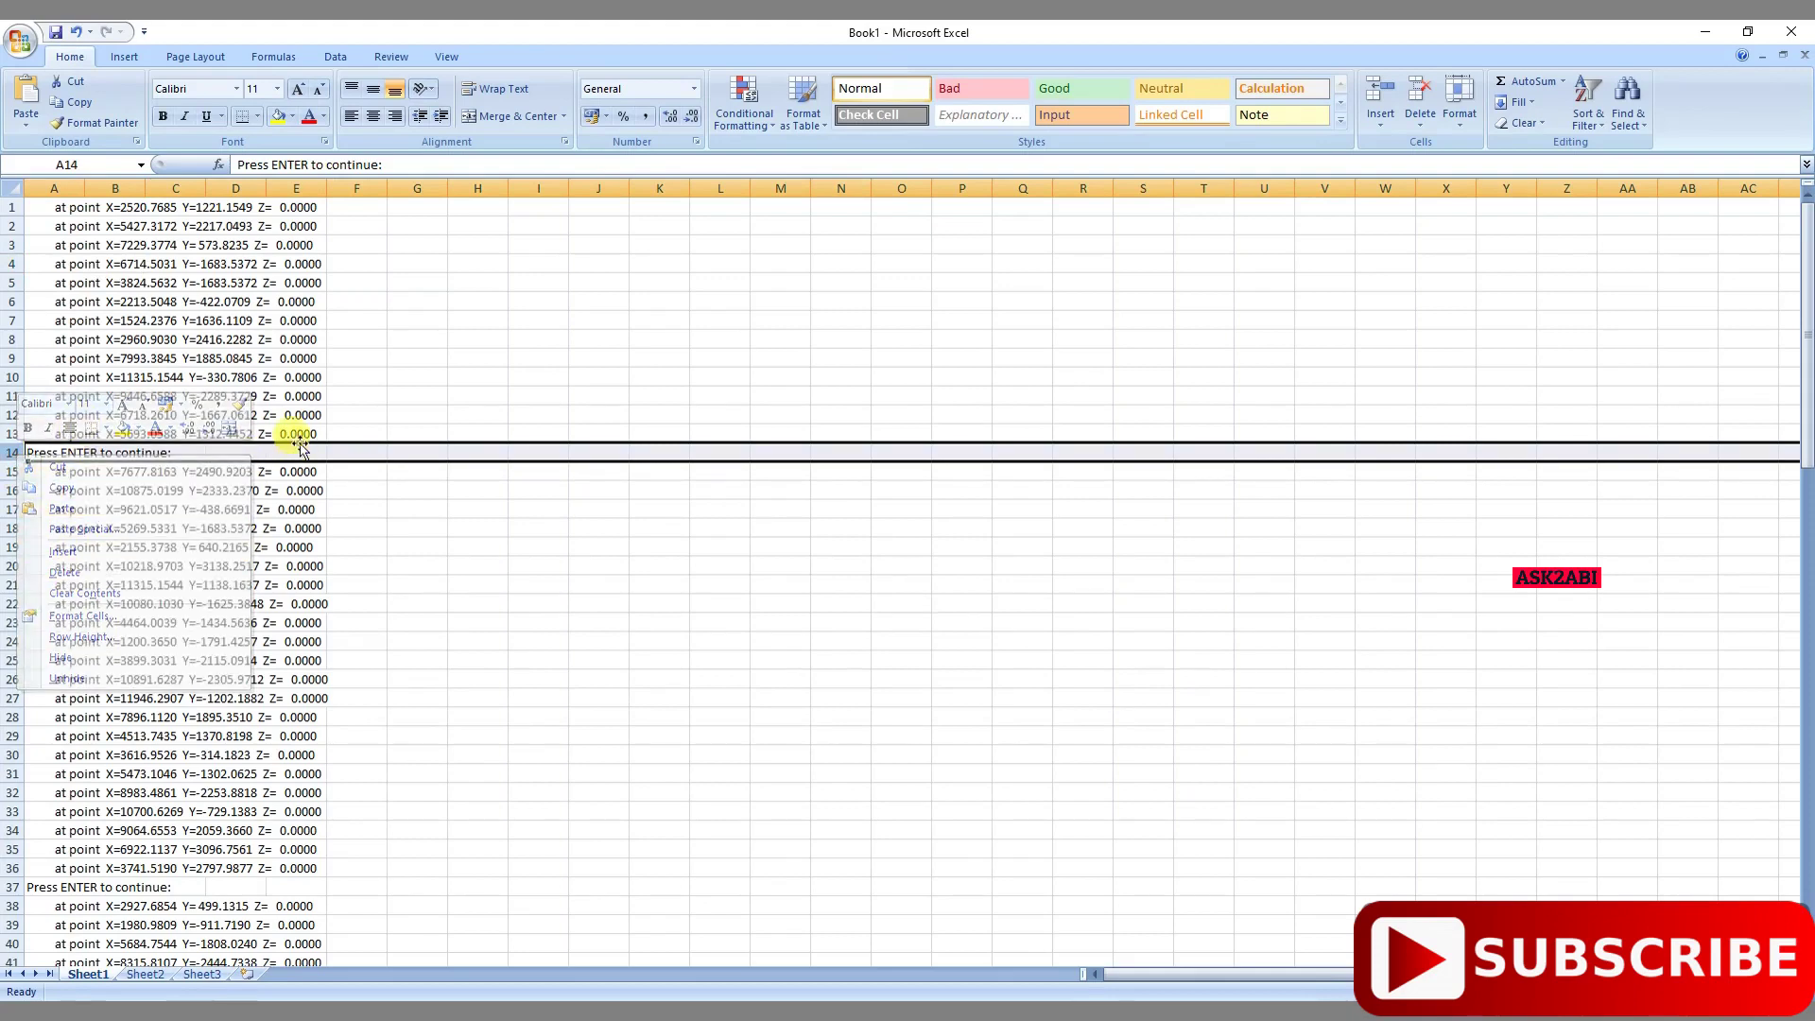
{"action": "right_click", "coordinate": [14, 453]}
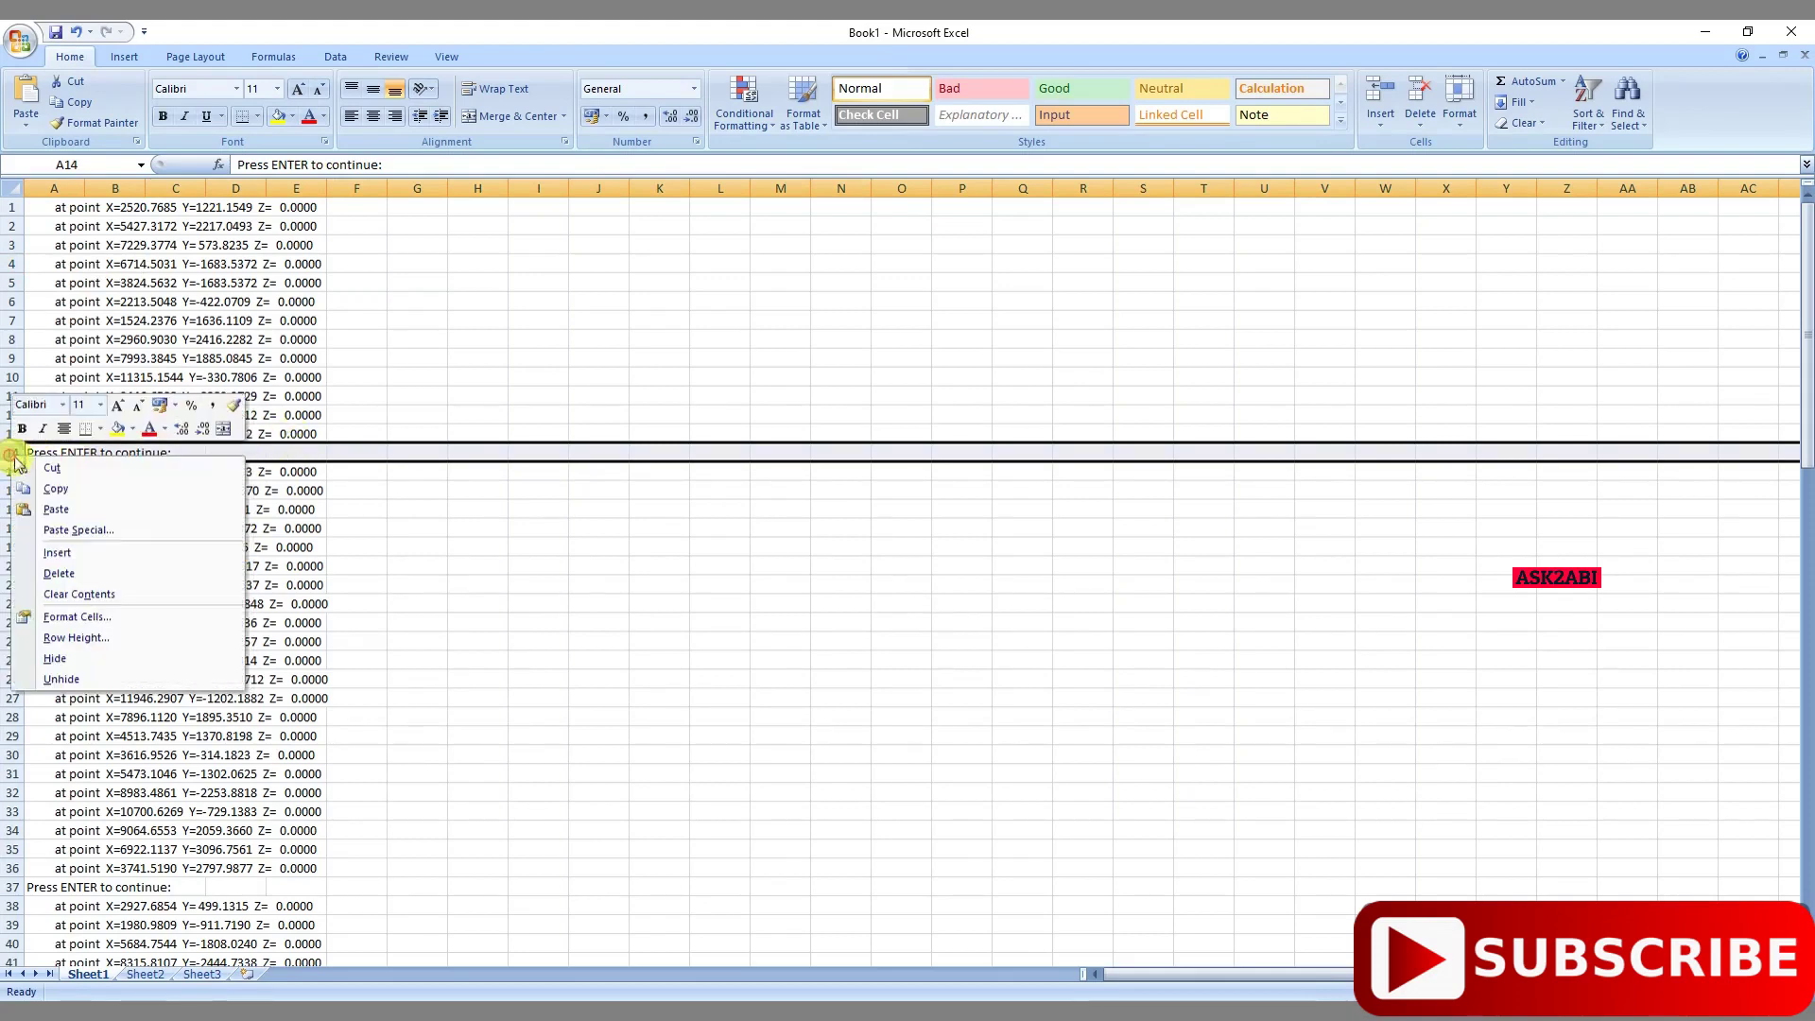
{"action": "left_click", "coordinate": [81, 571]}
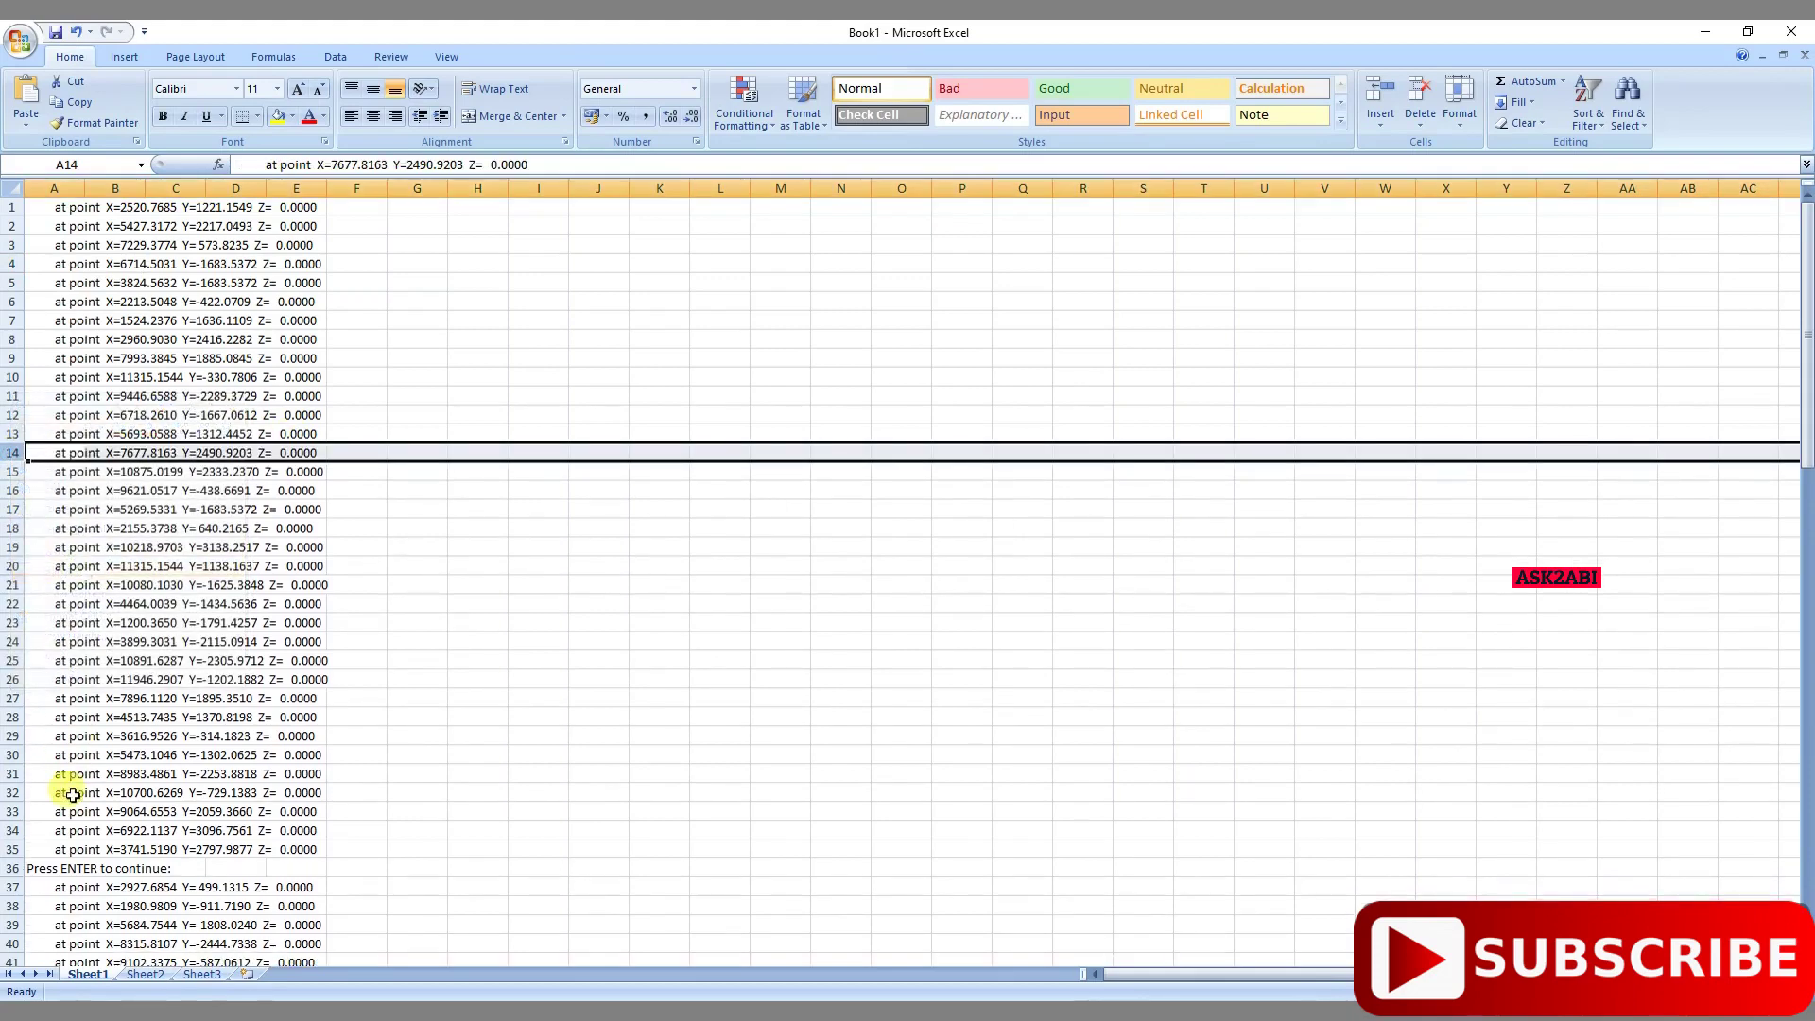
Delete the 'Press ENTER to continue:' rows 36 and 58
{"action": "right_click", "coordinate": [21, 867]}
{"action": "left_click", "coordinate": [73, 751]}
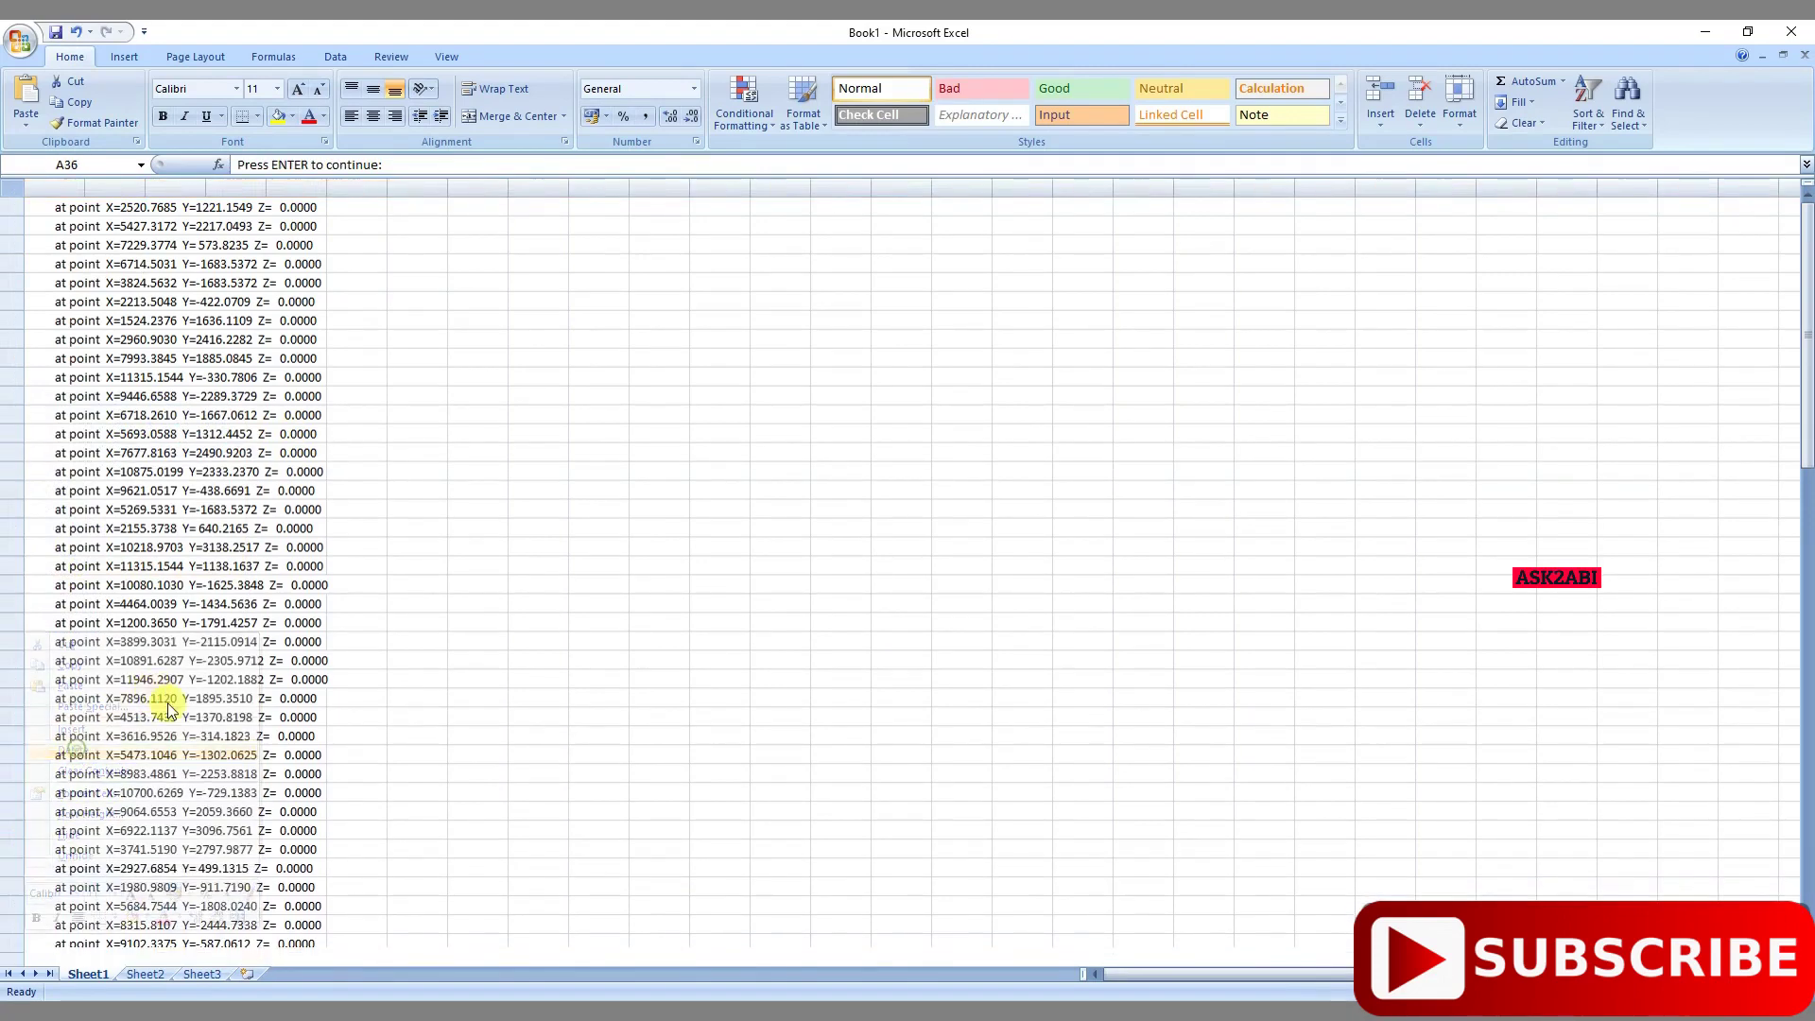
{"action": "scroll", "coordinate": [167, 735], "scroll_direction": "down", "scroll_amount": 4}
{"action": "scroll", "coordinate": [167, 736], "scroll_direction": "down", "scroll_amount": 5}
{"action": "right_click", "coordinate": [13, 773]}
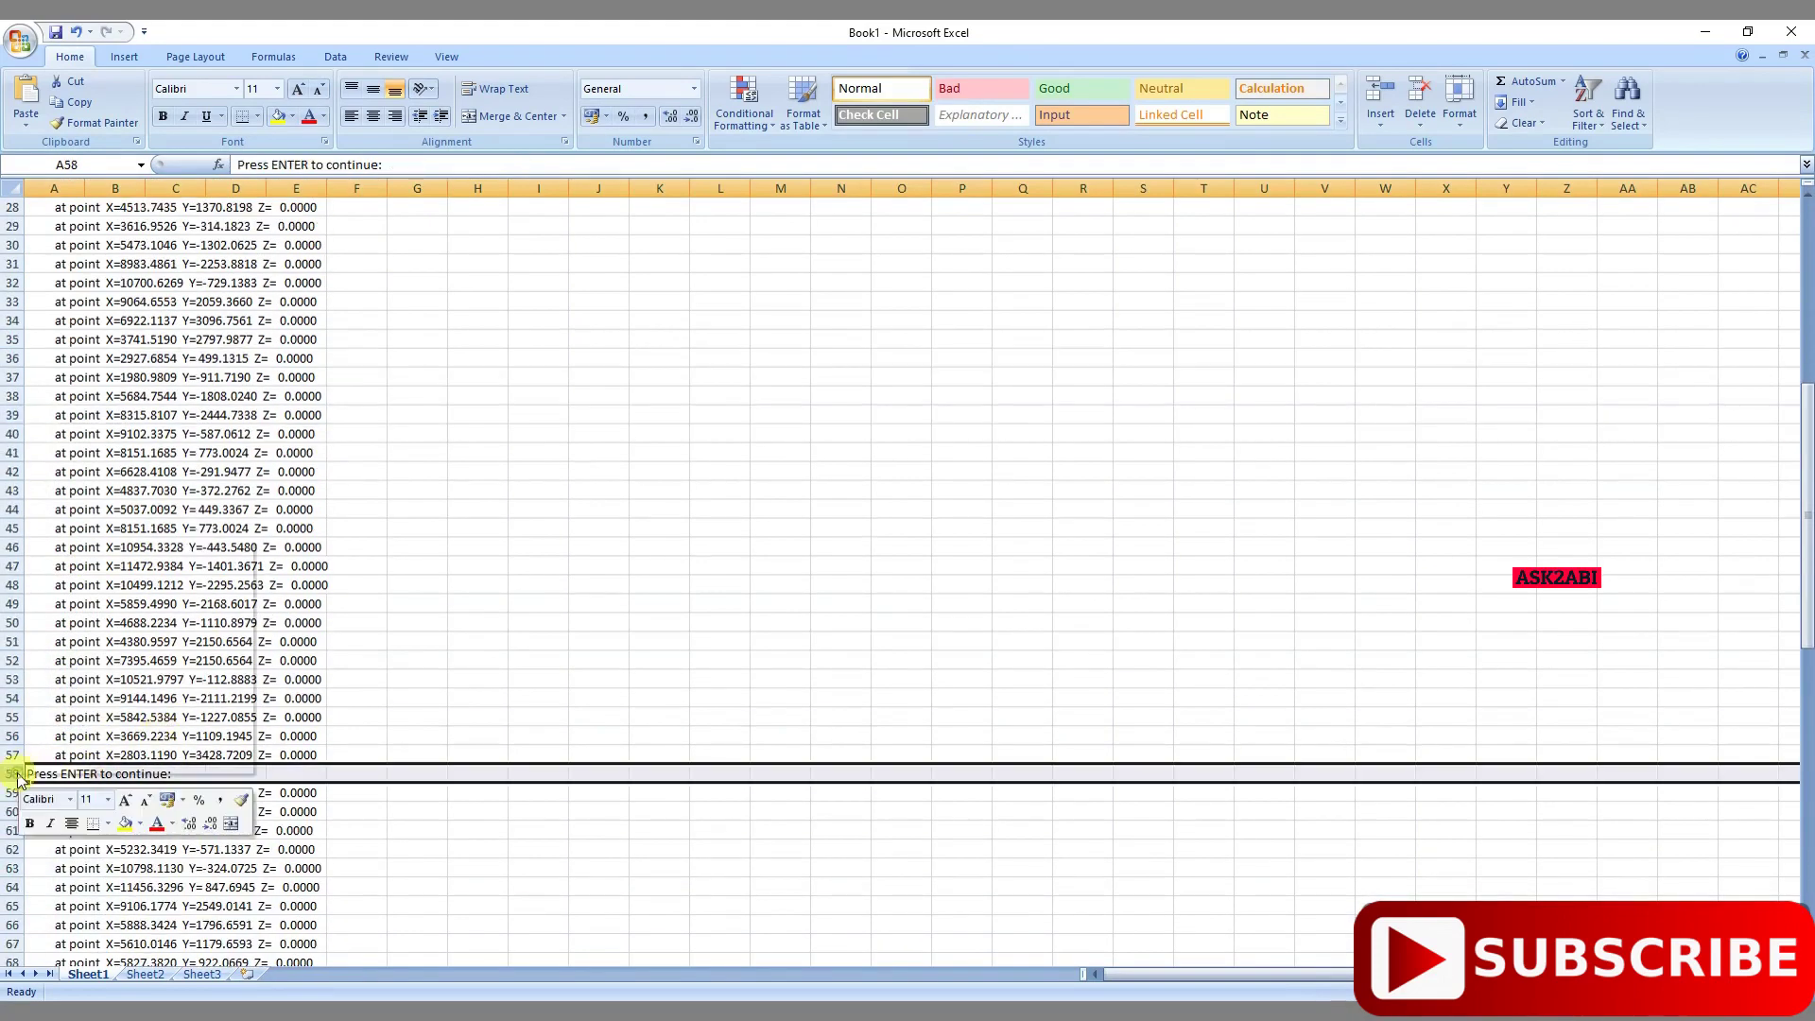
{"action": "left_click", "coordinate": [66, 655]}
Scroll through the list to confirm no other 'Press ENTER to continue:' rows remain
{"action": "scroll", "coordinate": [195, 648], "scroll_direction": "down", "scroll_amount": 3}
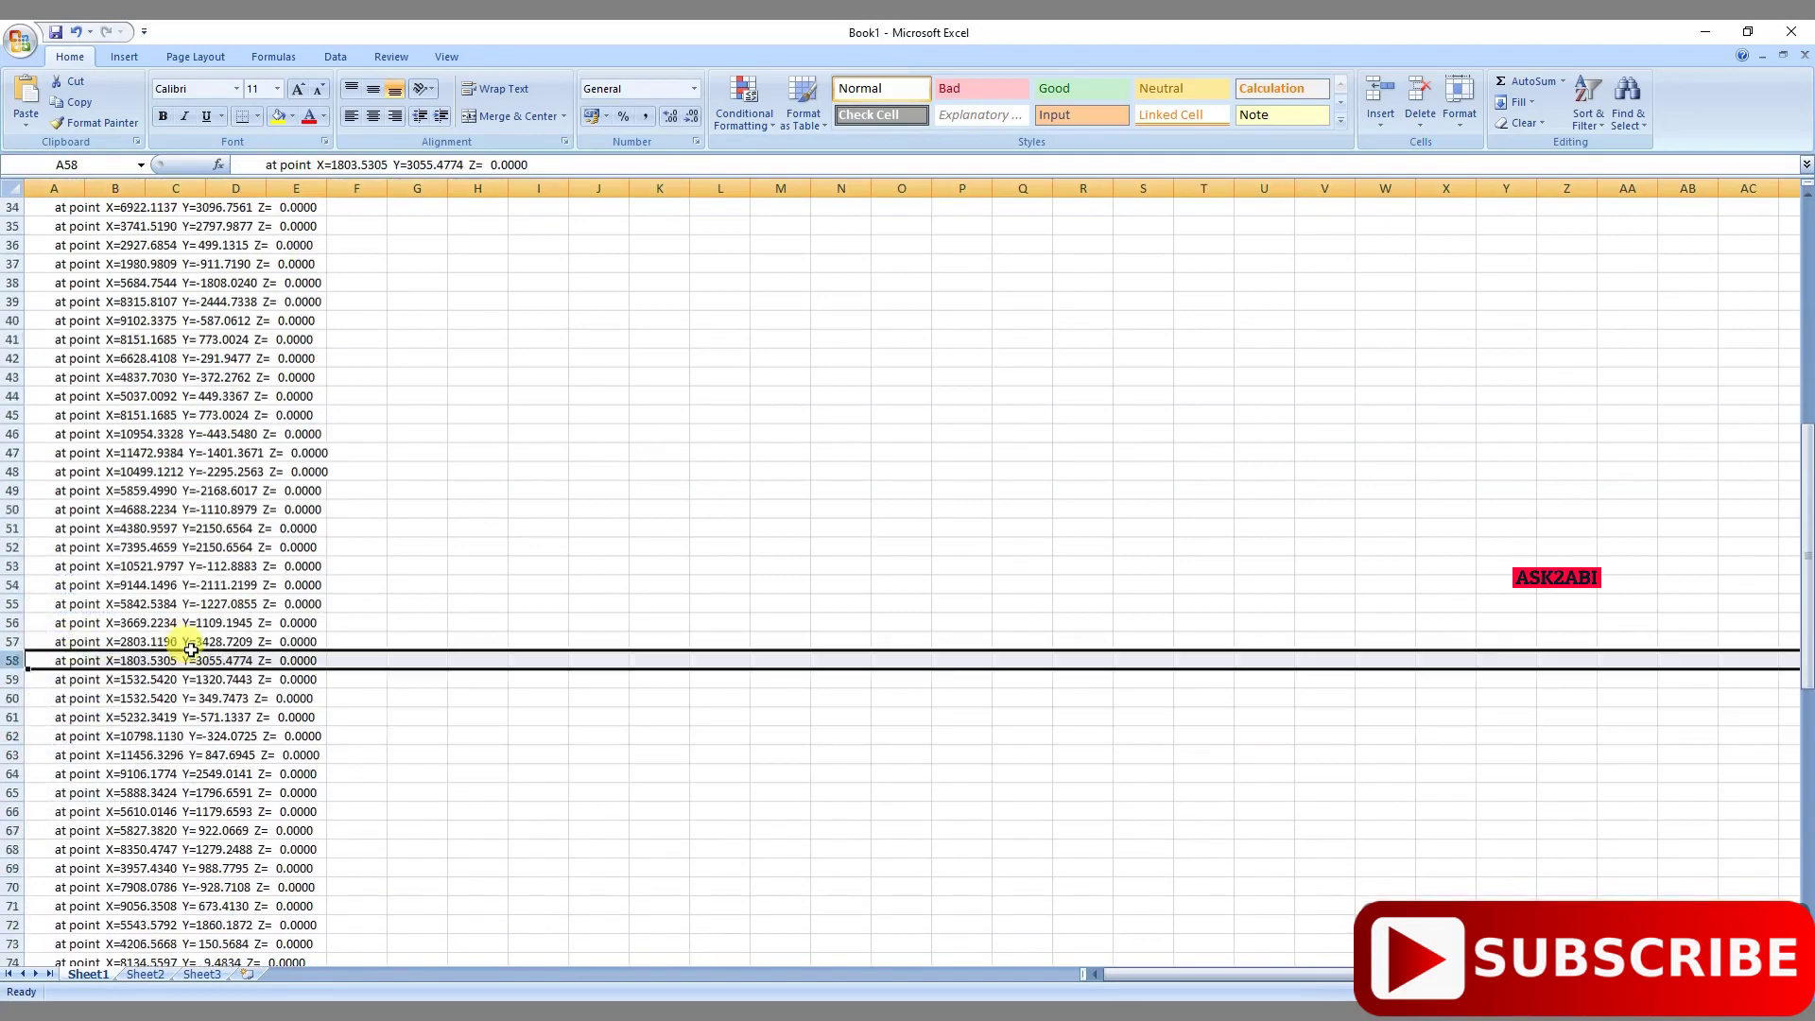
{"action": "scroll", "coordinate": [195, 648], "scroll_direction": "down", "scroll_amount": 4}
{"action": "scroll", "coordinate": [226, 662], "scroll_direction": "down", "scroll_amount": 3}
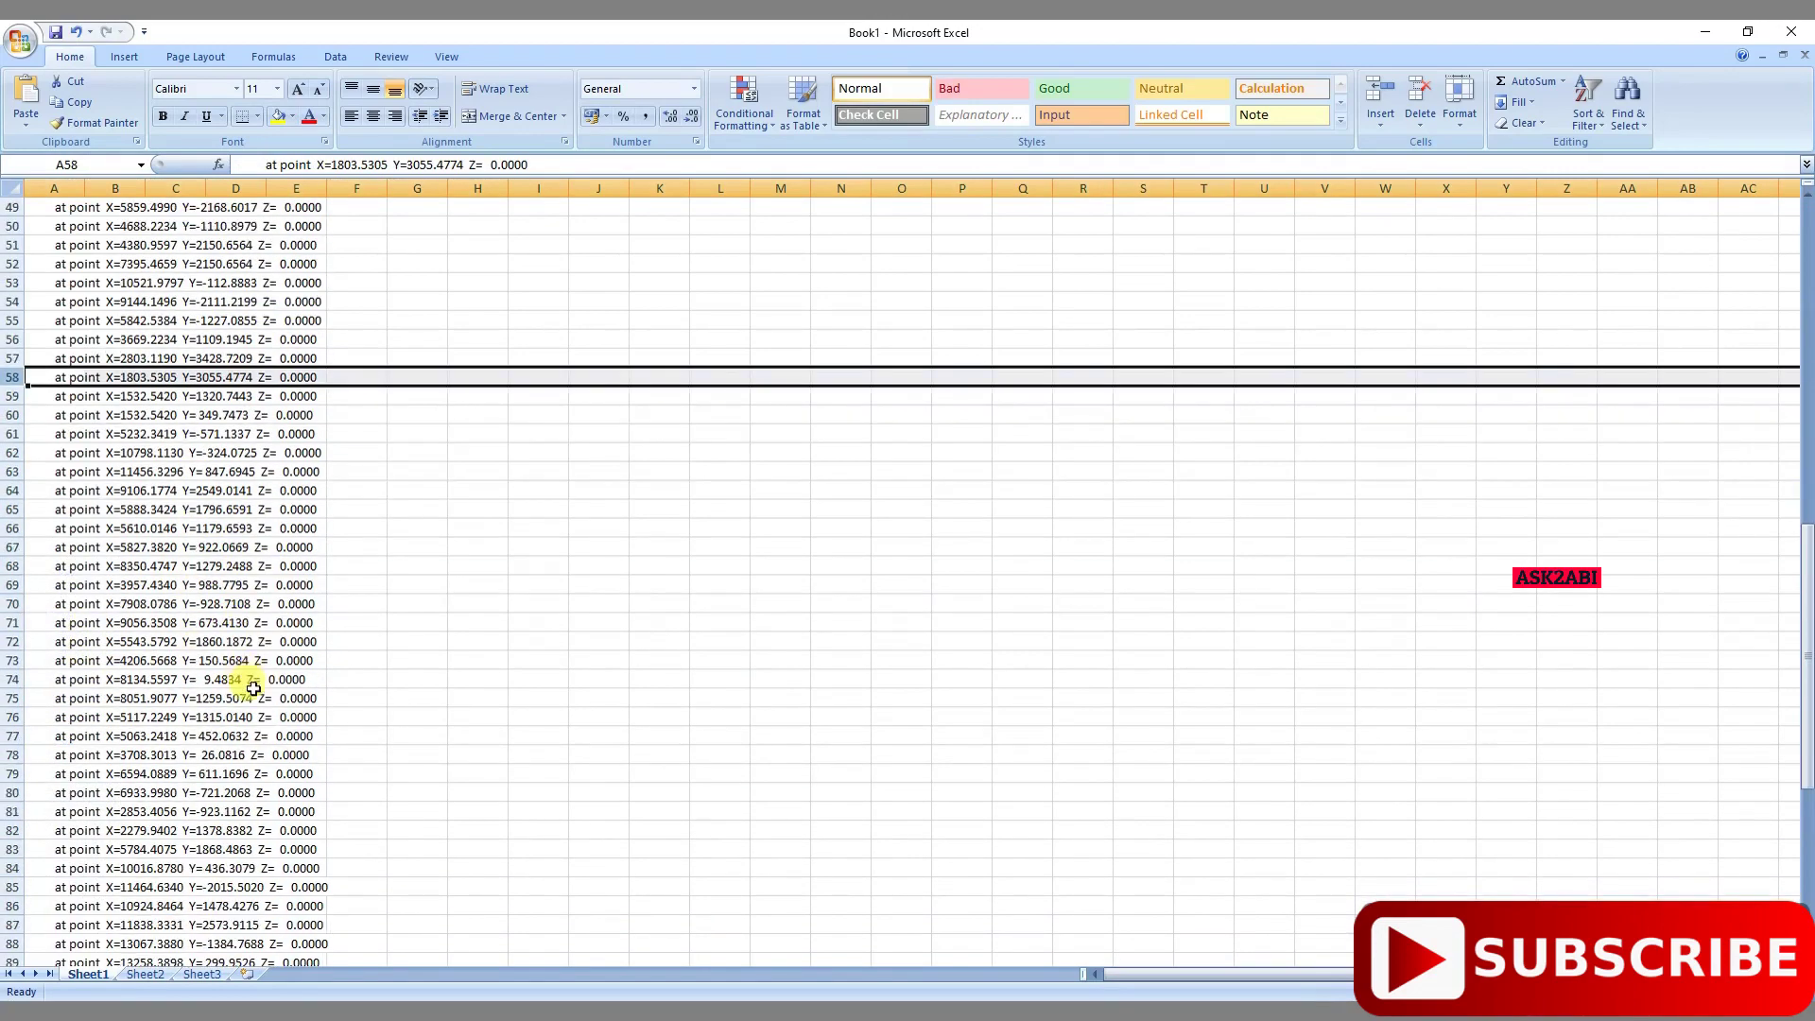
{"action": "scroll", "coordinate": [232, 720], "scroll_direction": "down", "scroll_amount": 4}
{"action": "scroll", "coordinate": [227, 709], "scroll_direction": "up", "scroll_amount": 5}
{"action": "scroll", "coordinate": [231, 675], "scroll_direction": "up", "scroll_amount": 5}
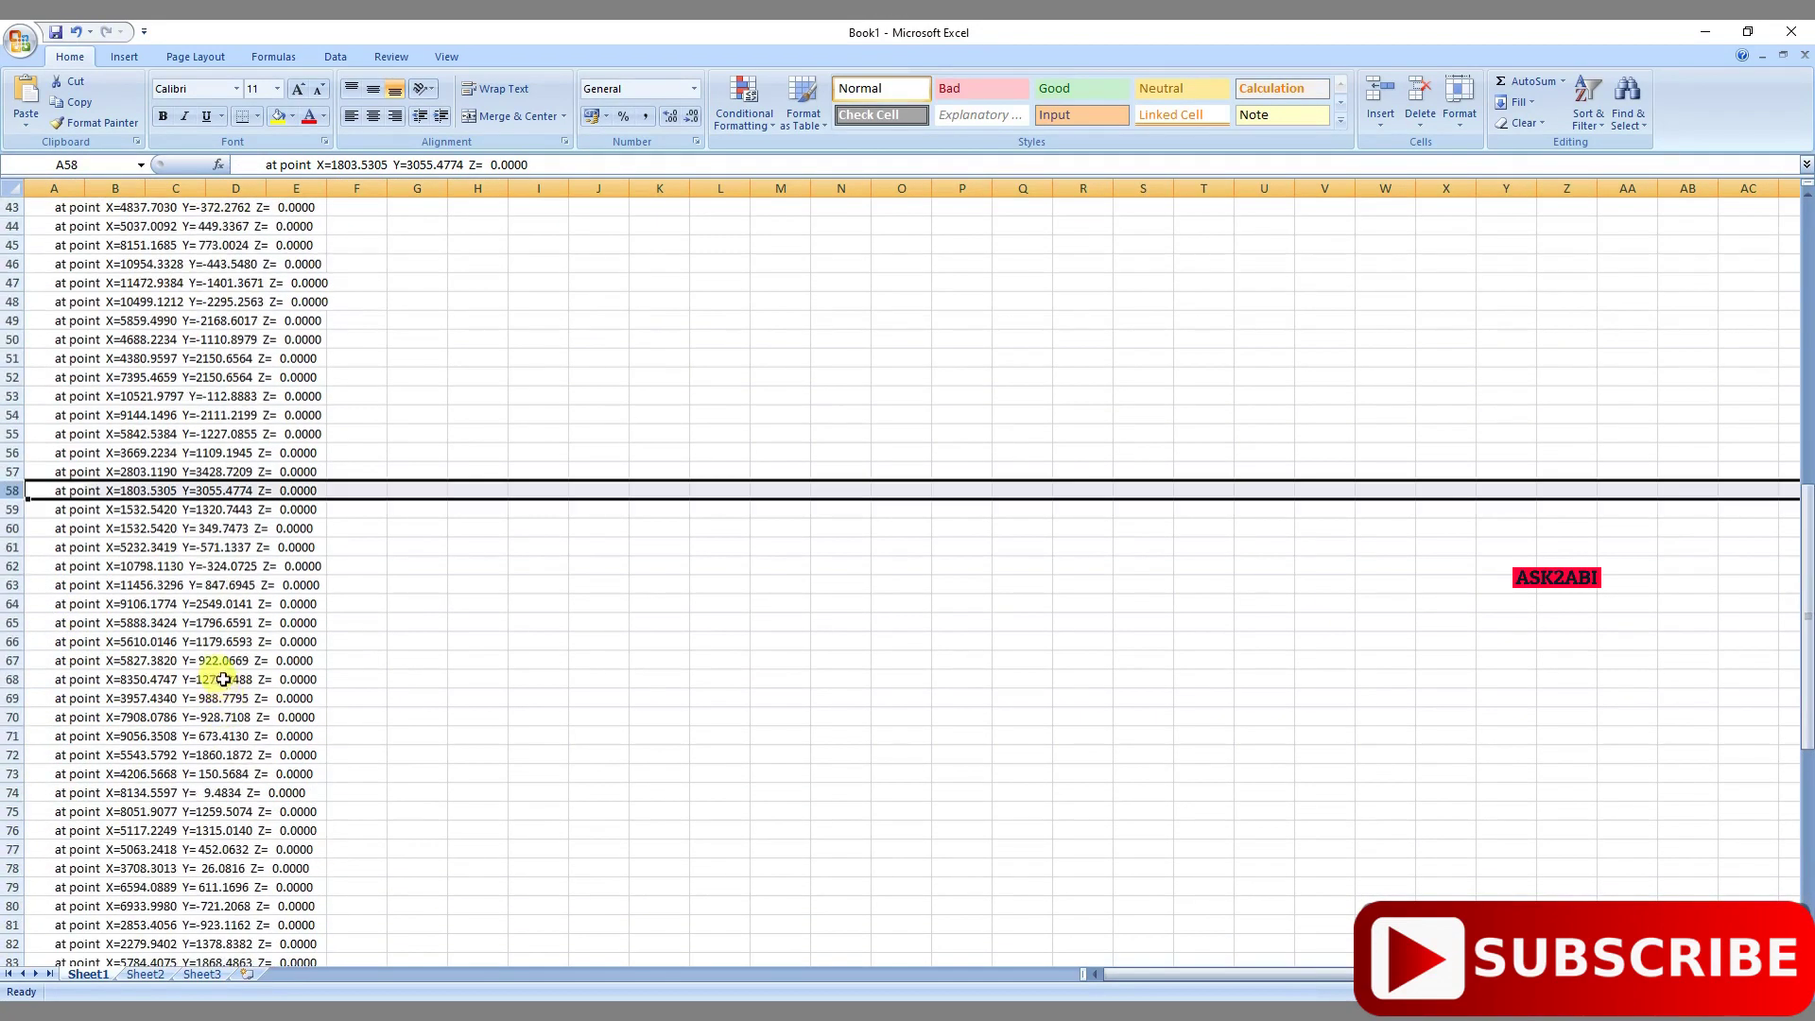
{"action": "scroll", "coordinate": [206, 635], "scroll_direction": "up", "scroll_amount": 6}
{"action": "scroll", "coordinate": [173, 498], "scroll_direction": "up", "scroll_amount": 4}
{"action": "scroll", "coordinate": [165, 491], "scroll_direction": "up", "scroll_amount": 3}
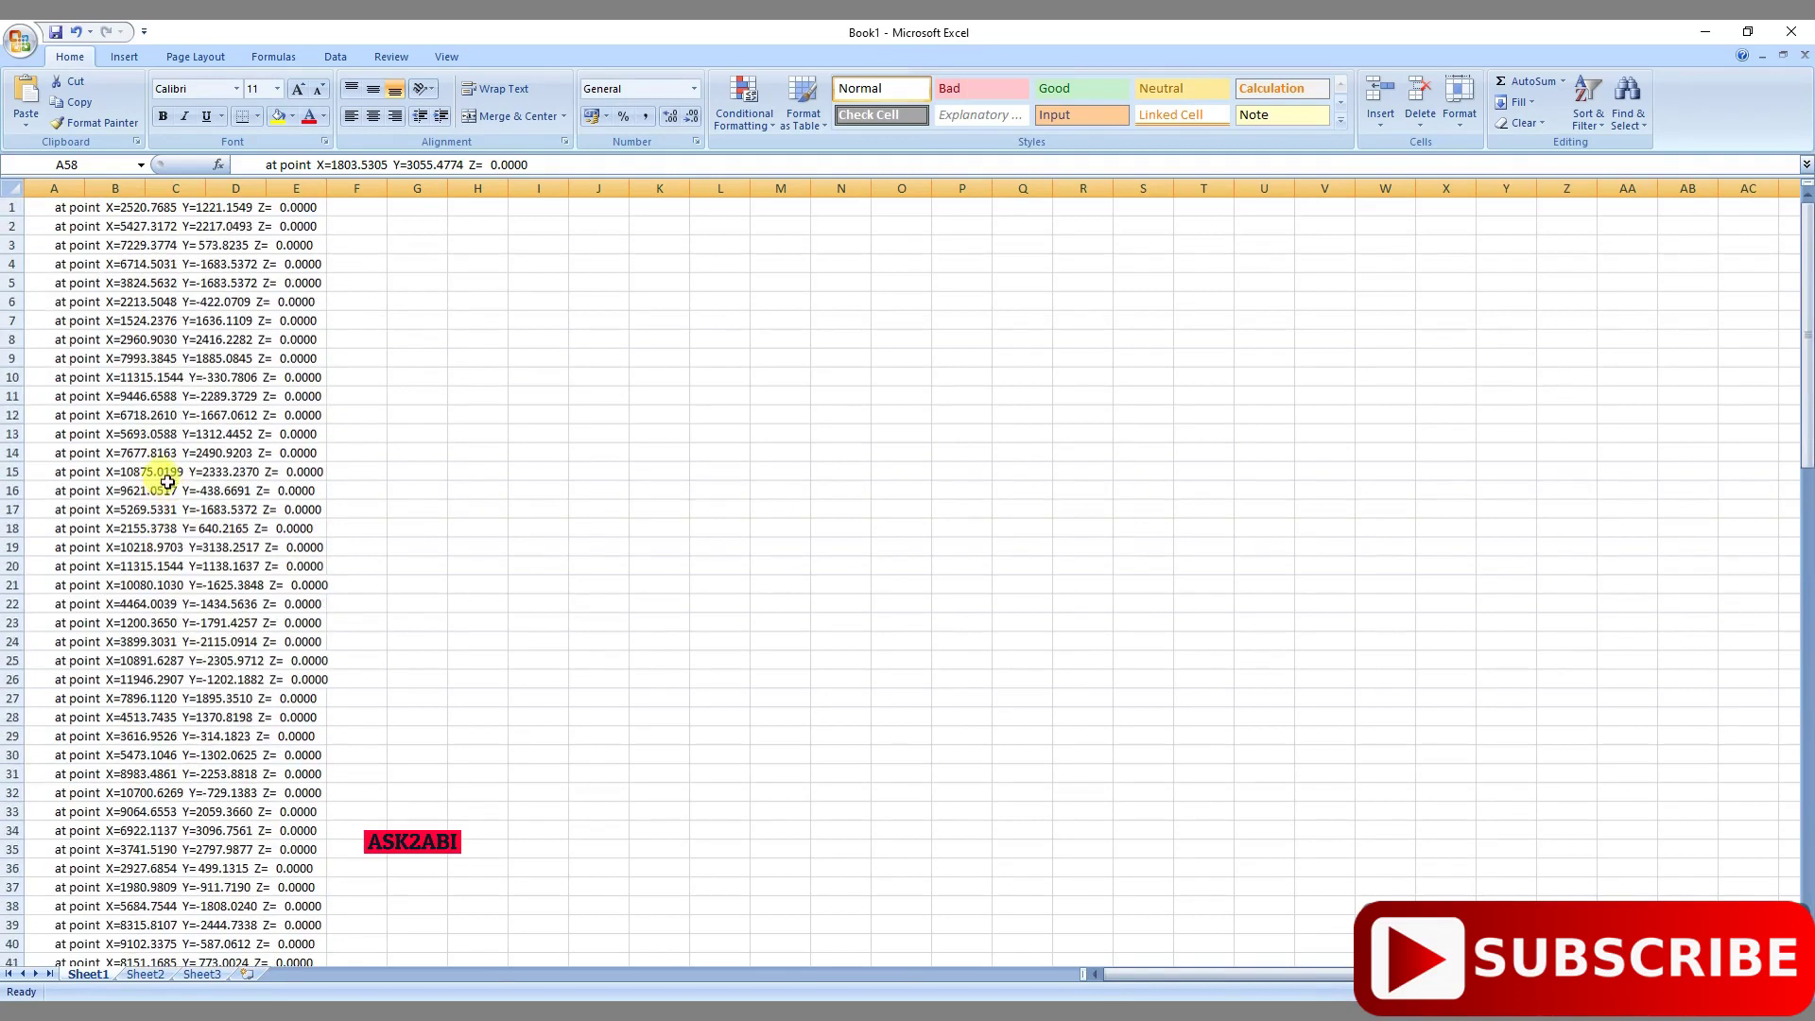
AutoFit column A to the full coordinate lines, select column A, and switch to the Data tab
{"action": "left_click", "coordinate": [55, 209]}
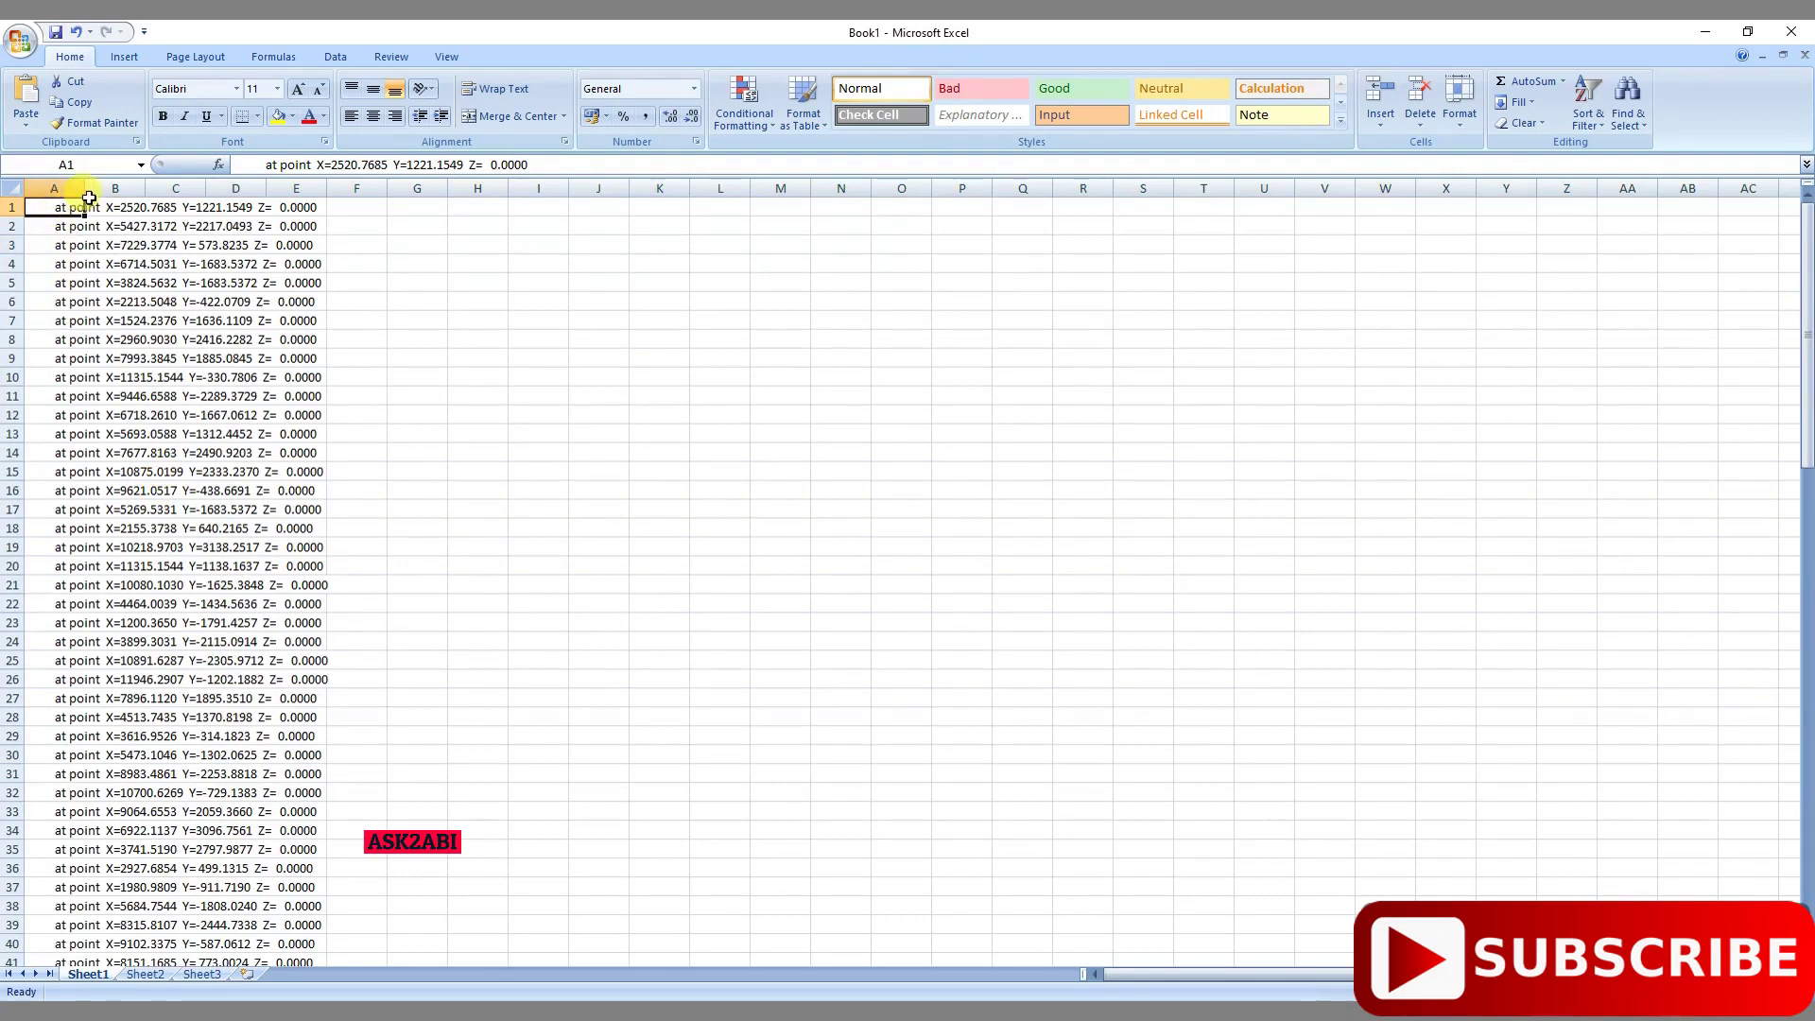
{"action": "double_click", "coordinate": [85, 189]}
{"action": "left_click", "coordinate": [142, 264]}
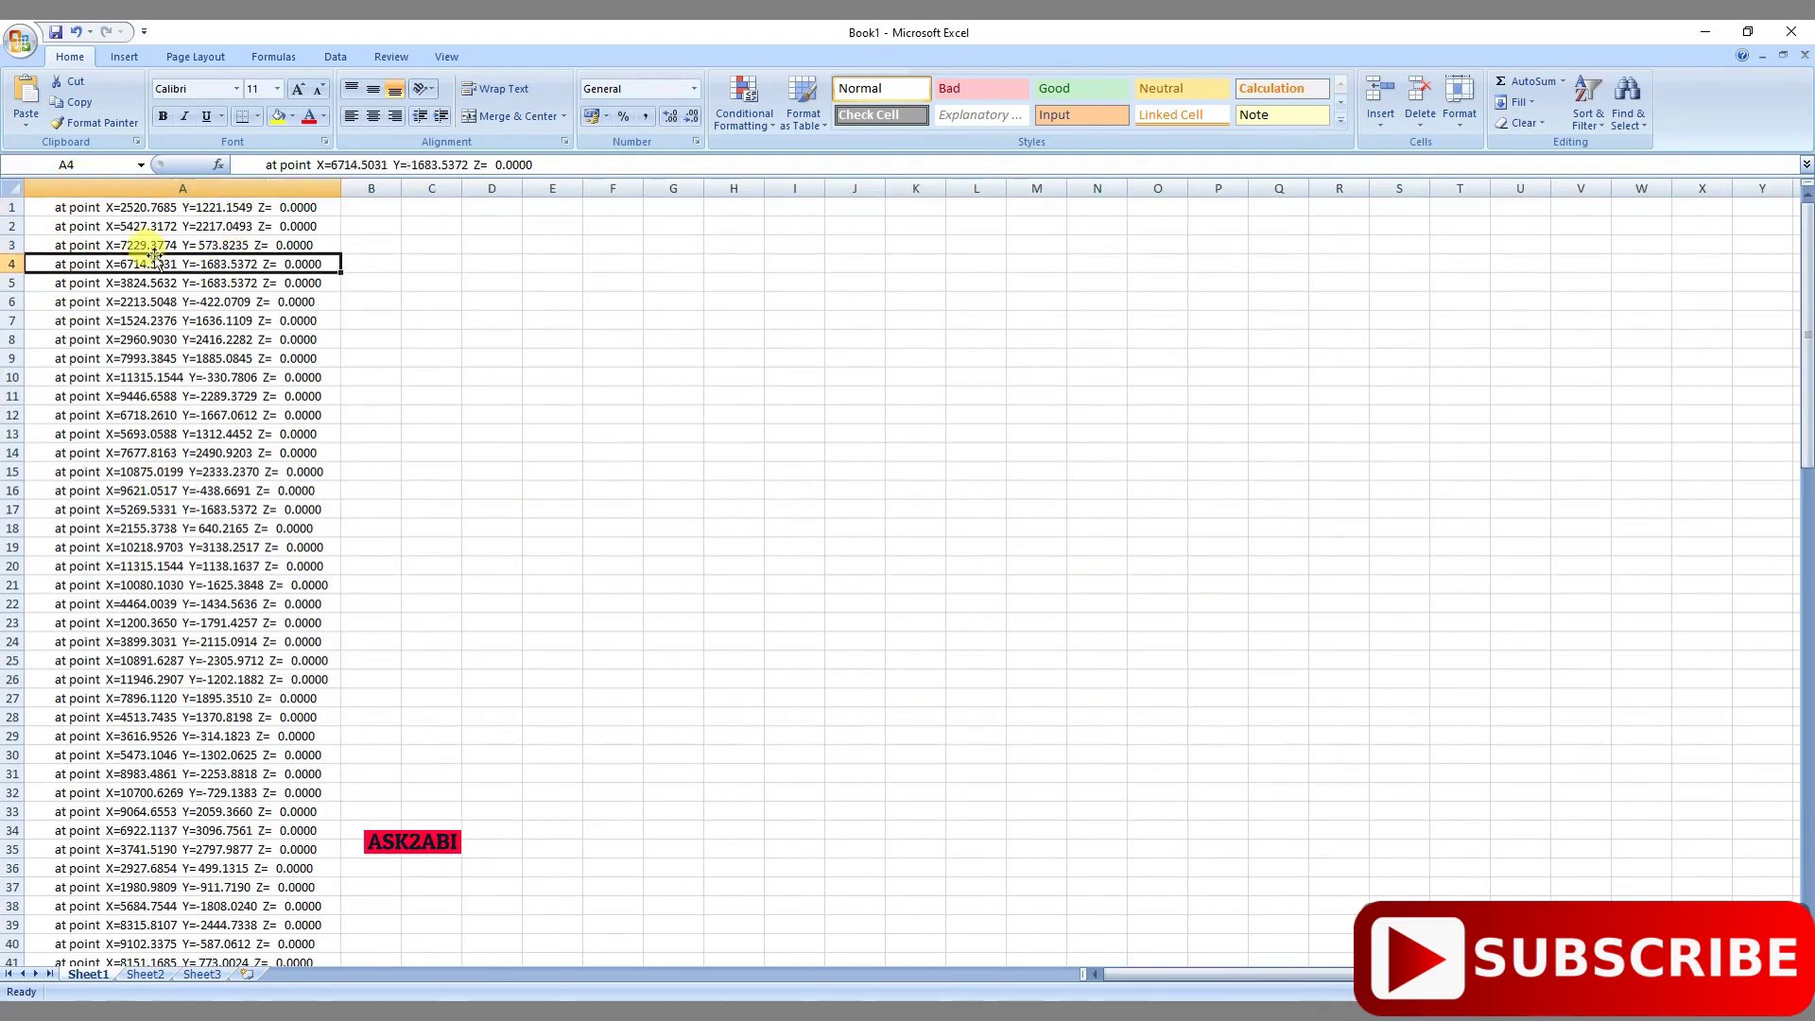
{"action": "left_click", "coordinate": [135, 215]}
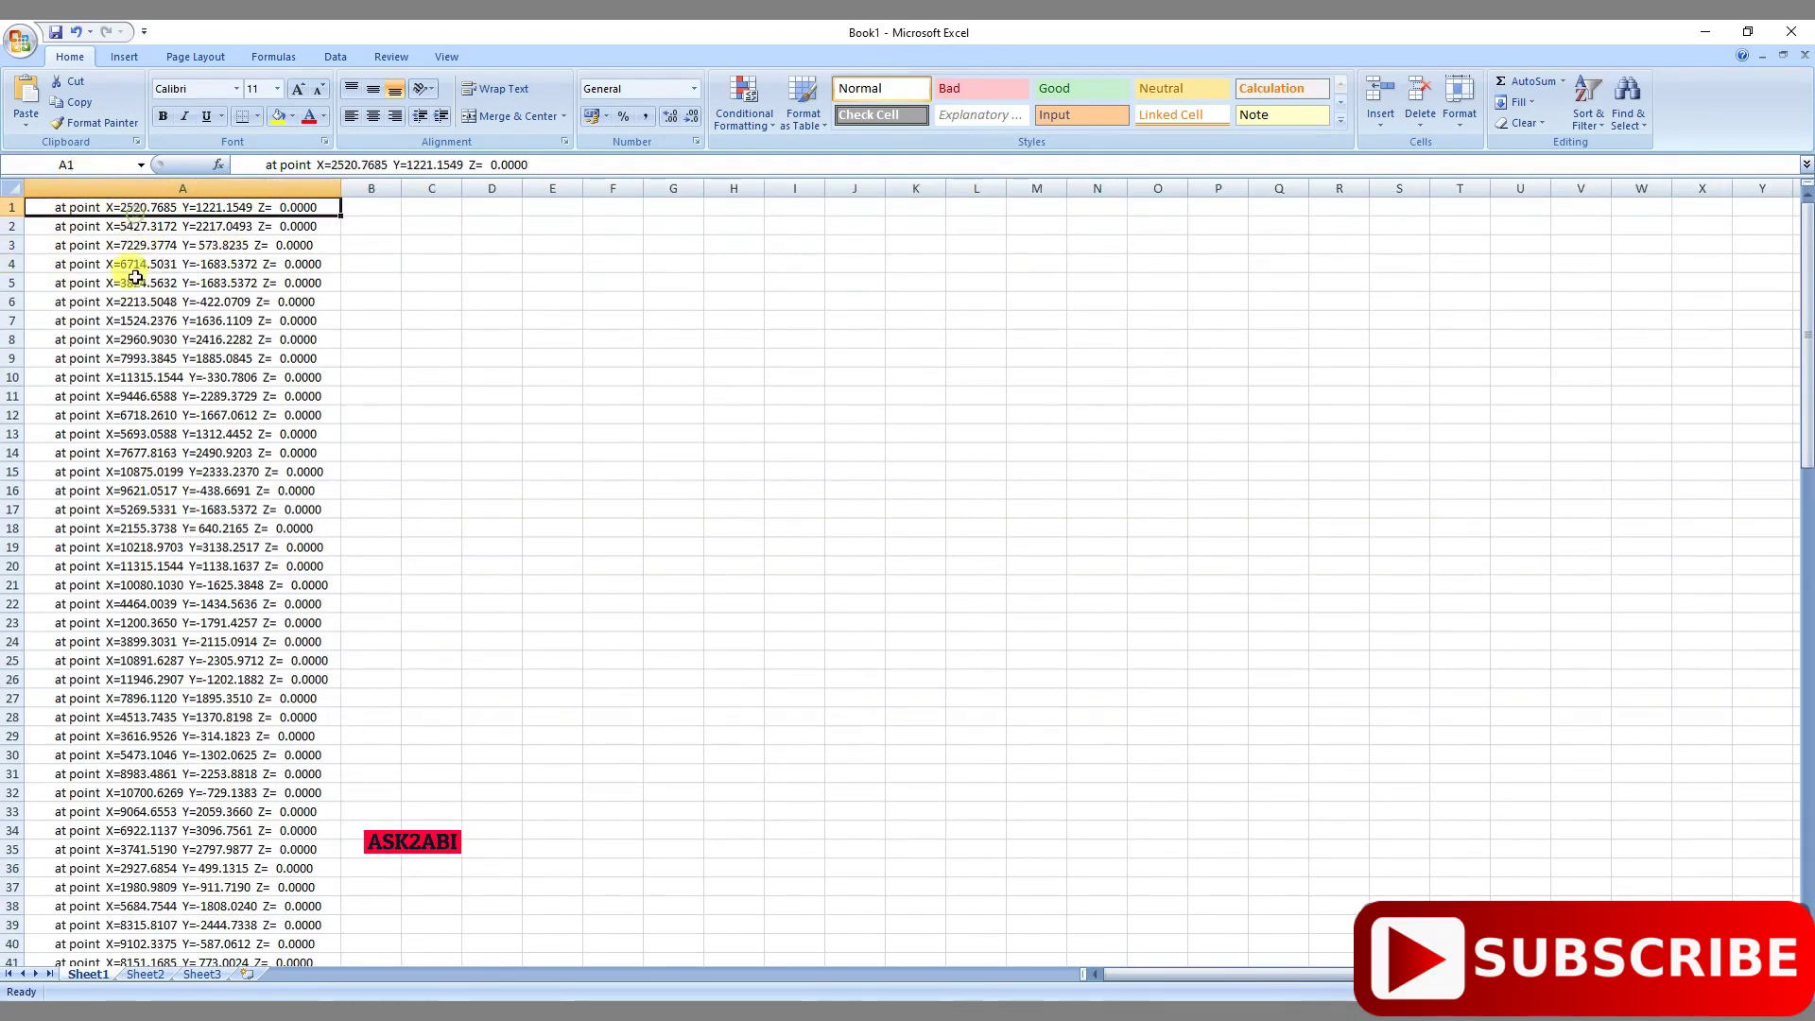
{"action": "left_click", "coordinate": [102, 188]}
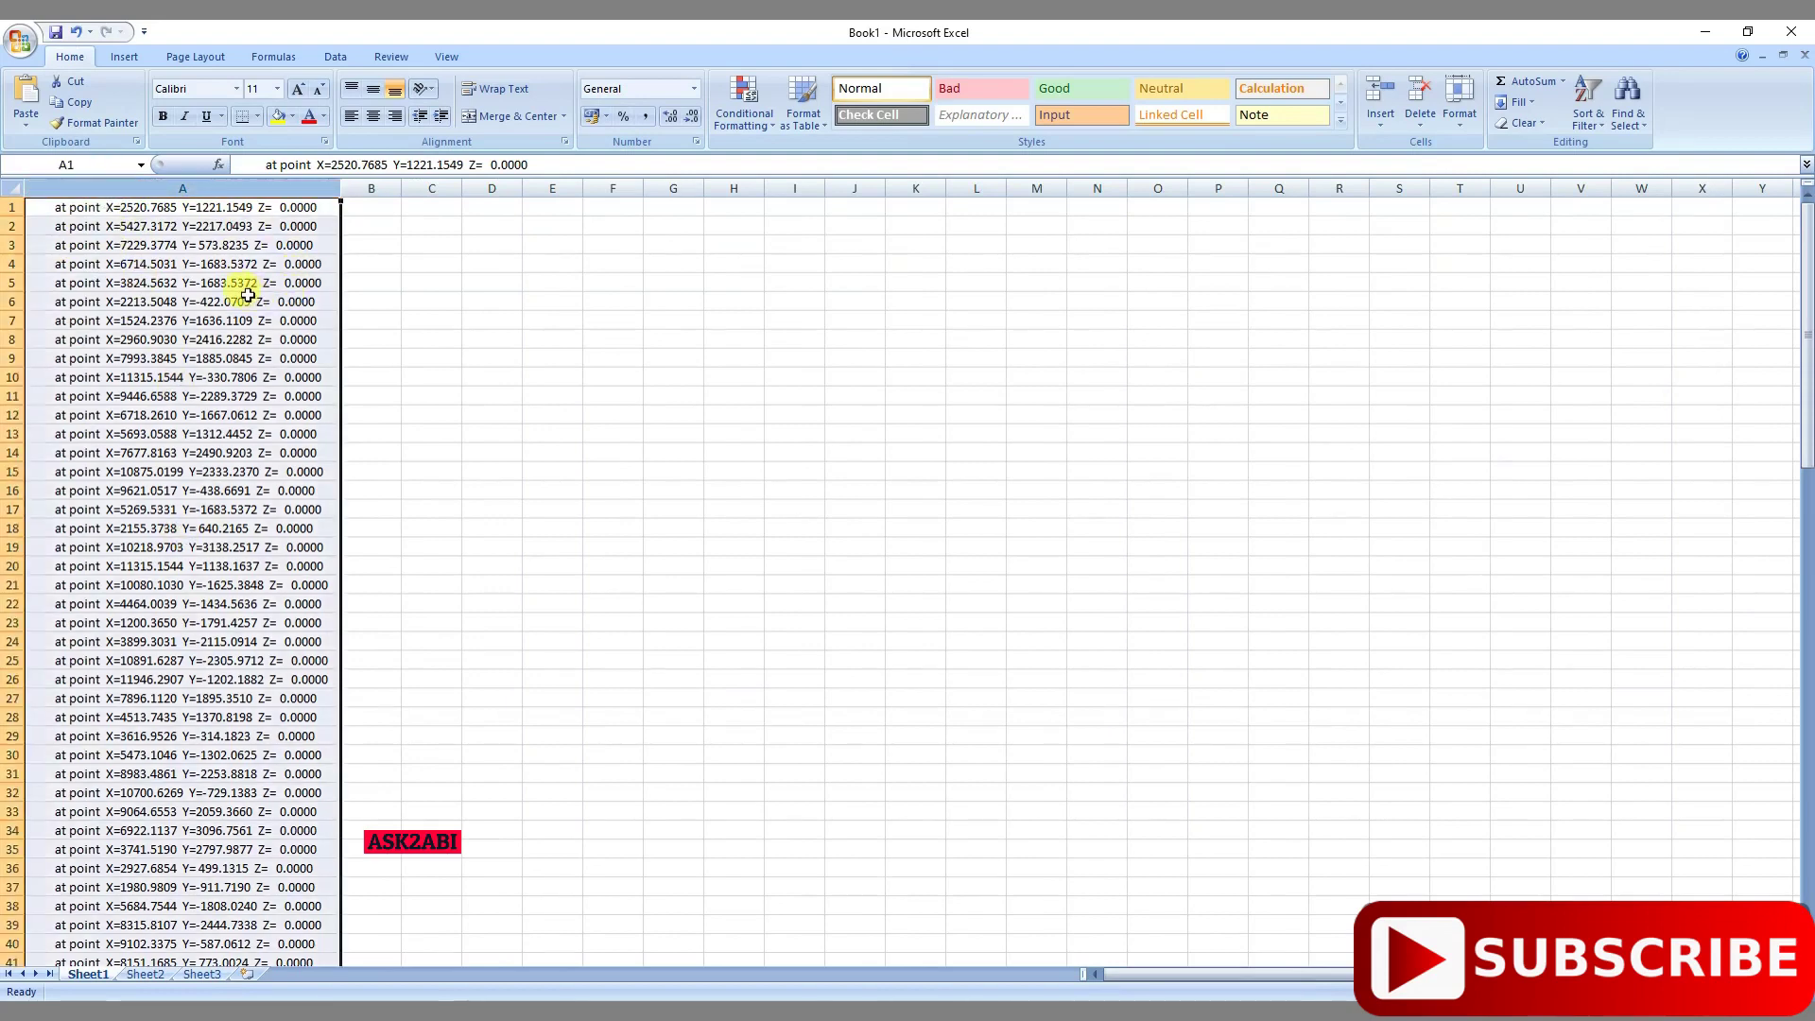
{"action": "left_click", "coordinate": [334, 60]}
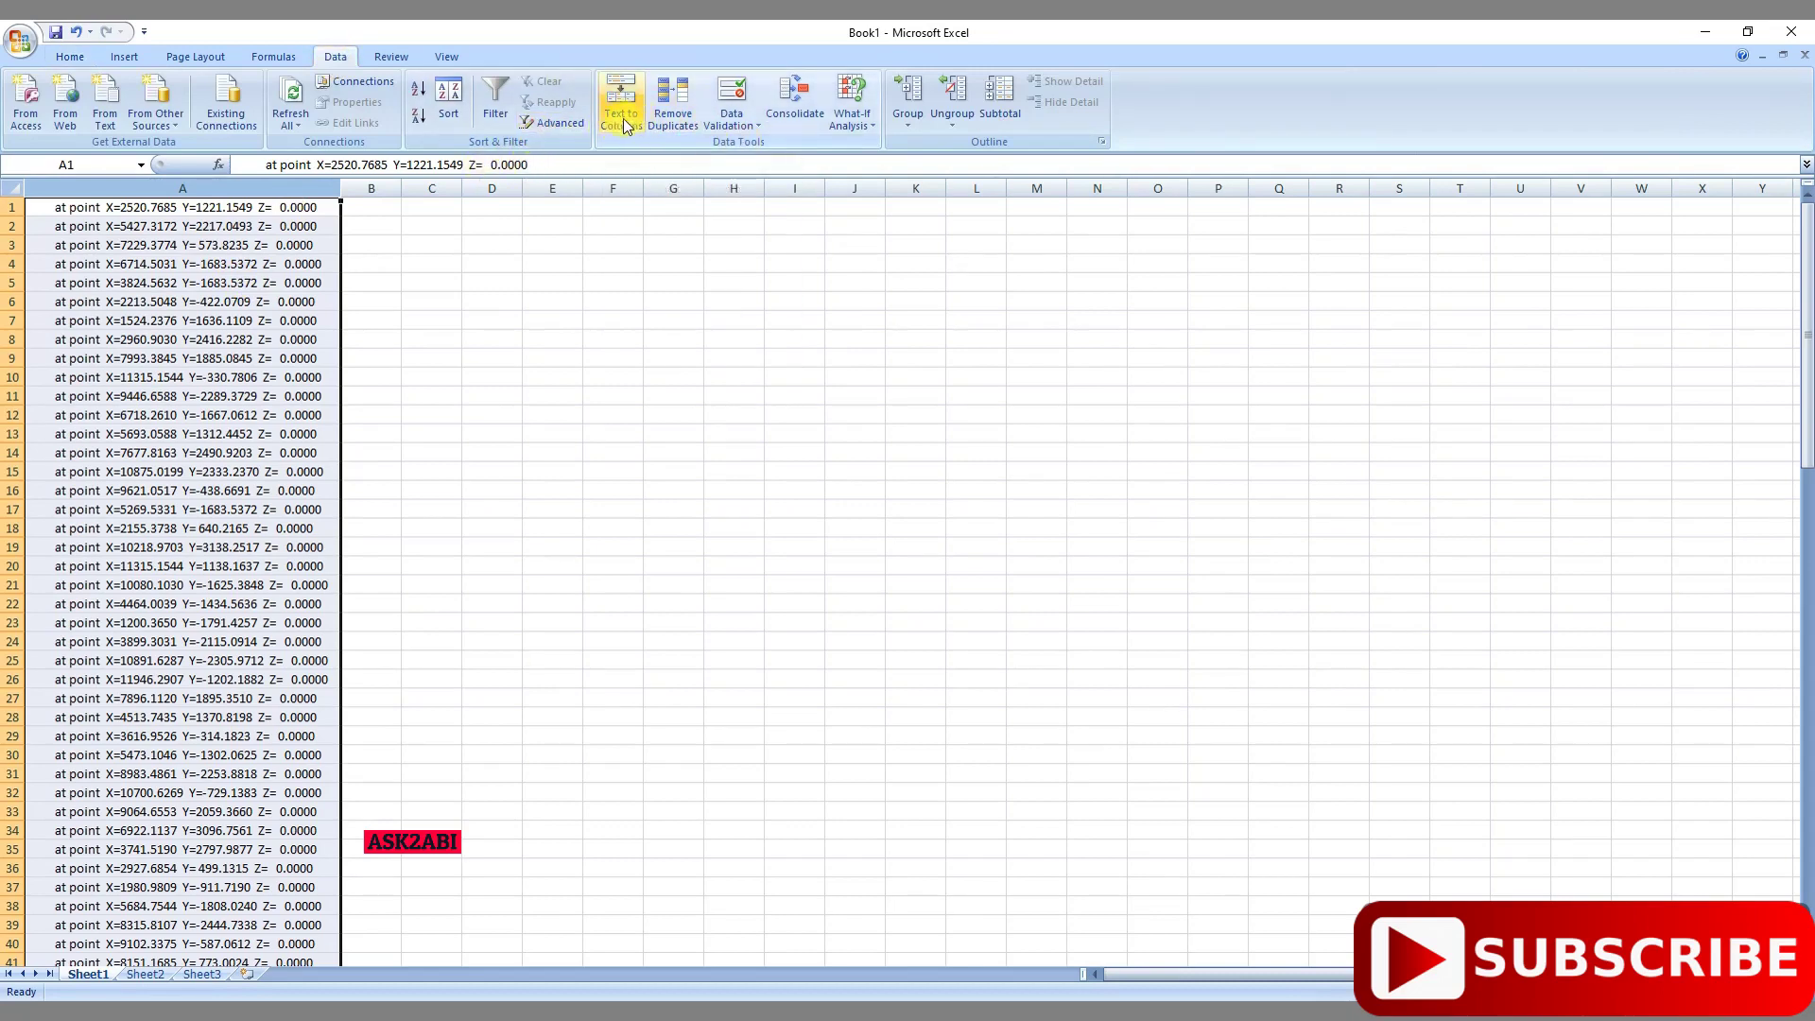
Start Text to Columns with Fixed width and advance to Step 2's column-break settings
{"action": "left_click", "coordinate": [619, 115]}
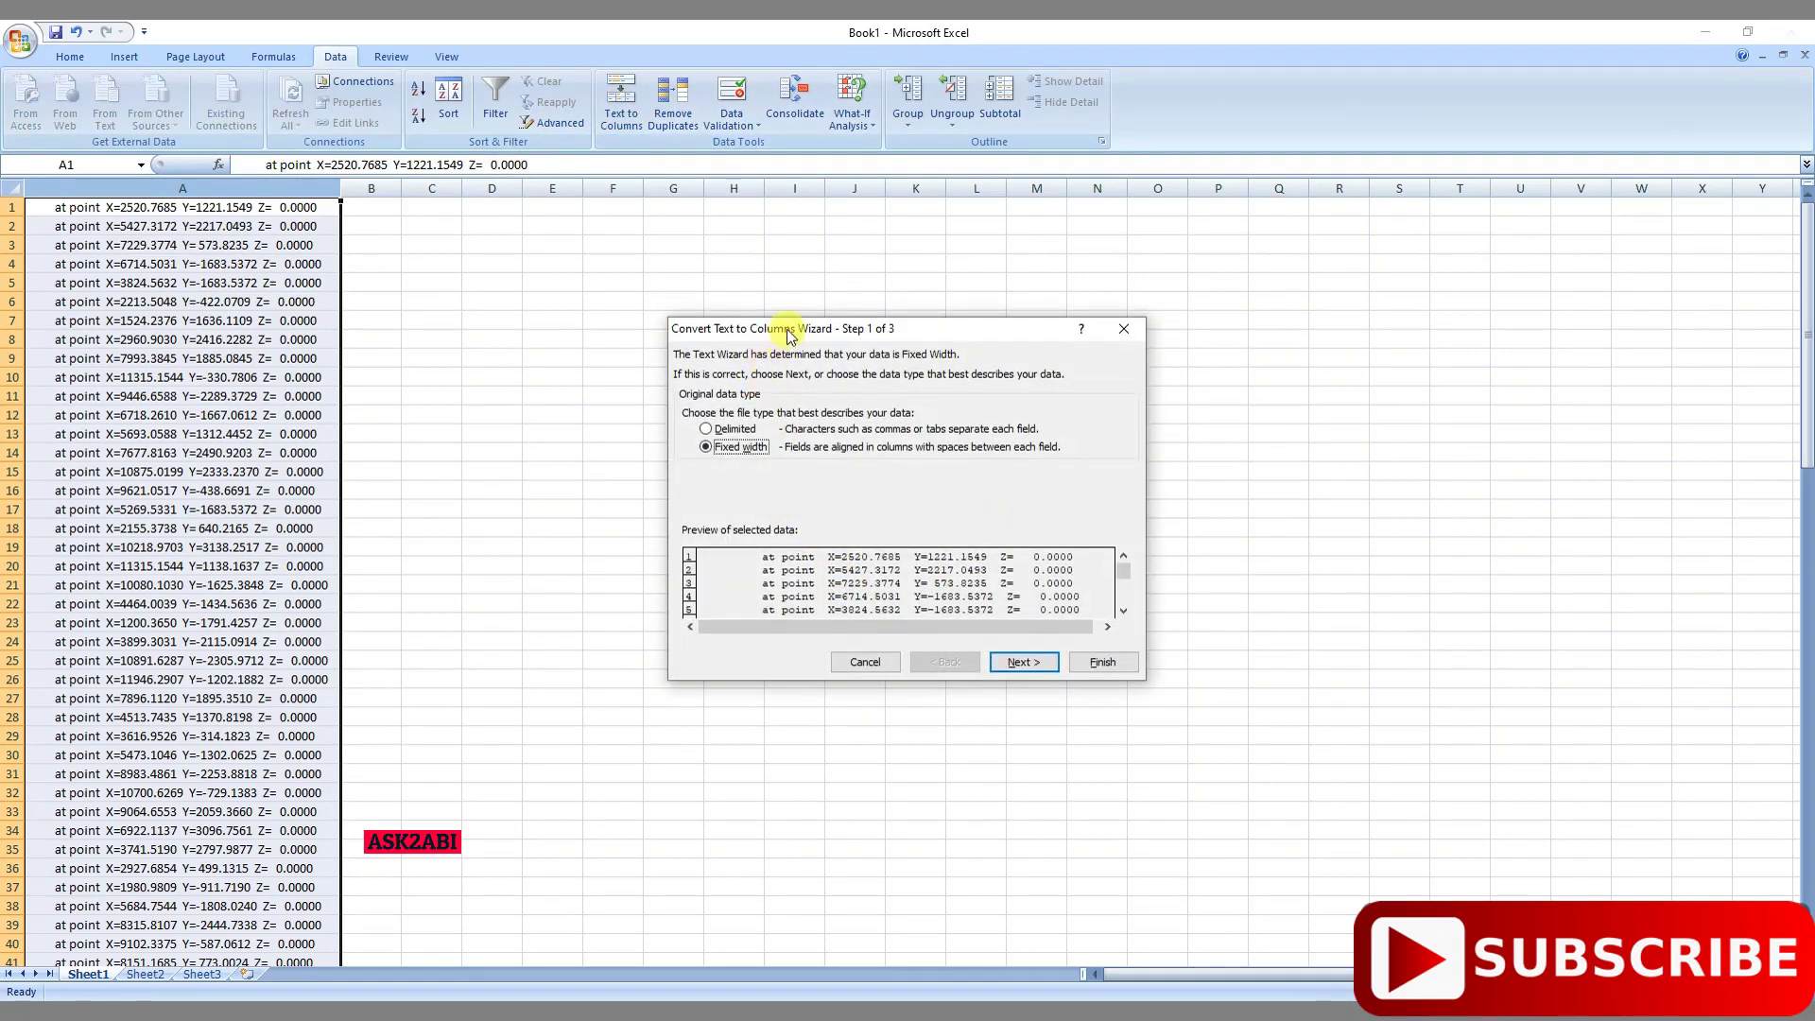
{"action": "left_click_drag", "start_coordinate": [789, 331], "coordinate": [719, 322]}
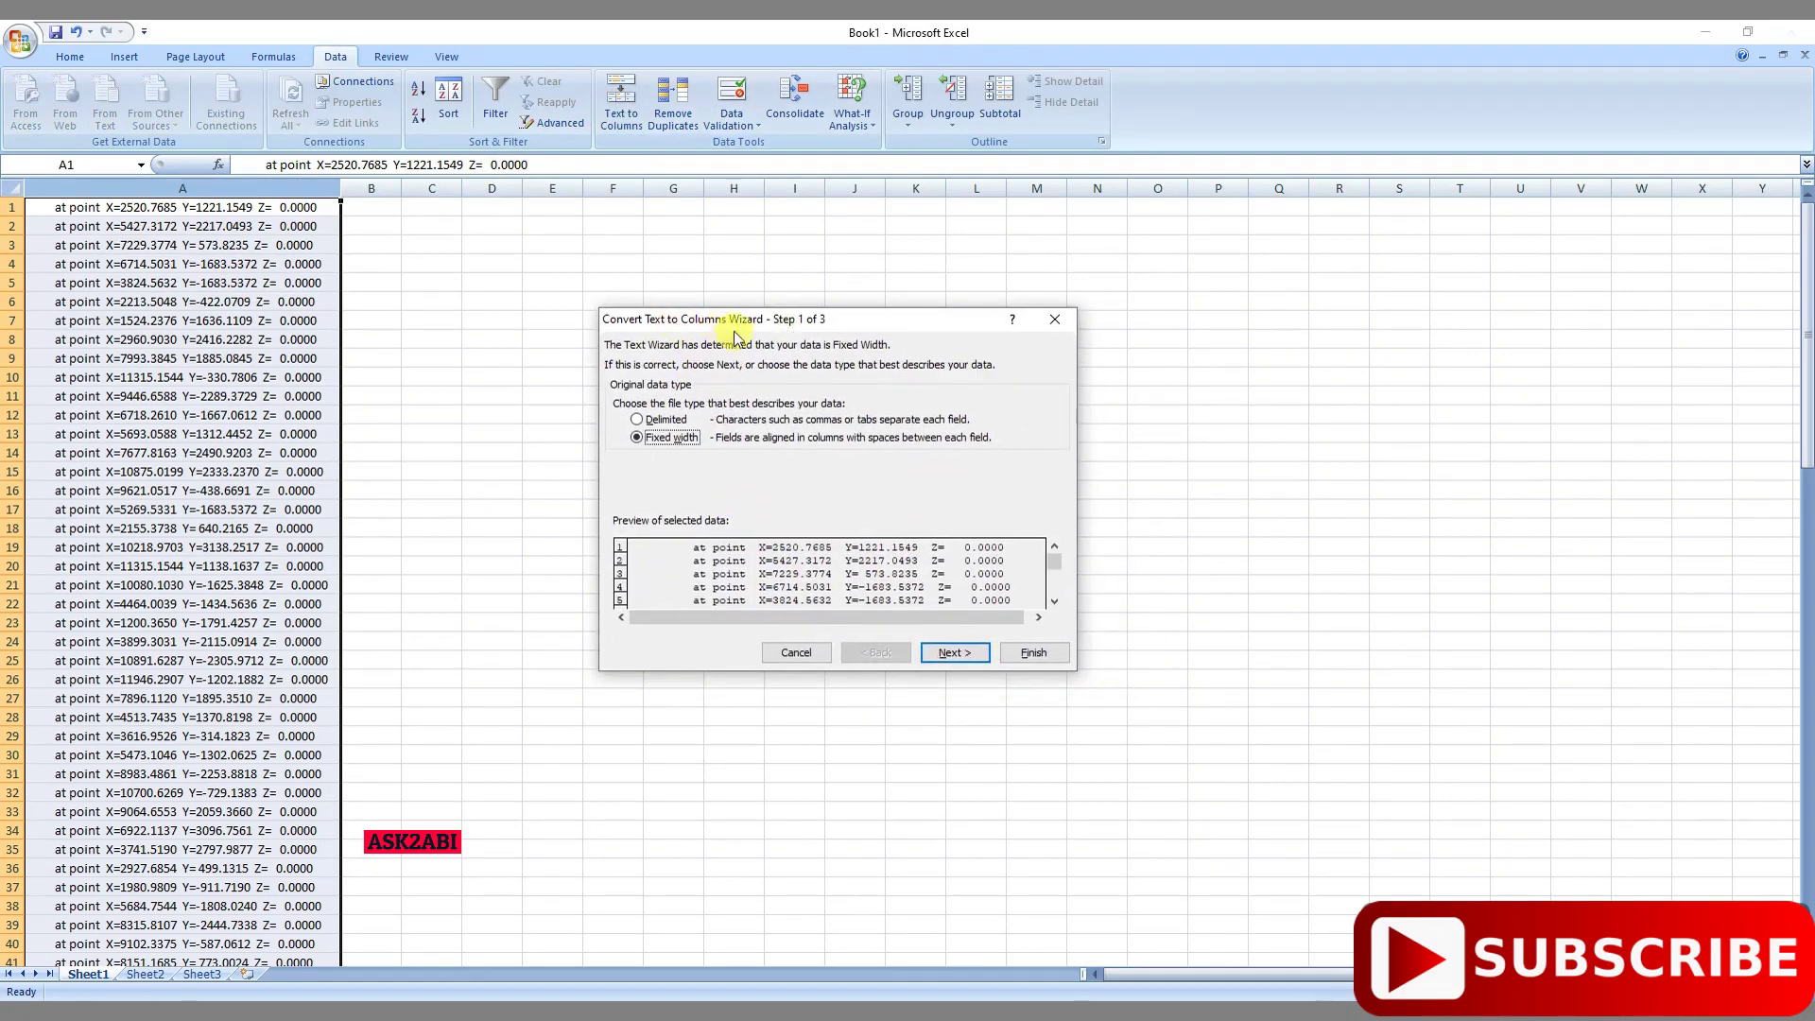
{"action": "left_click_drag", "start_coordinate": [767, 328], "coordinate": [729, 313]}
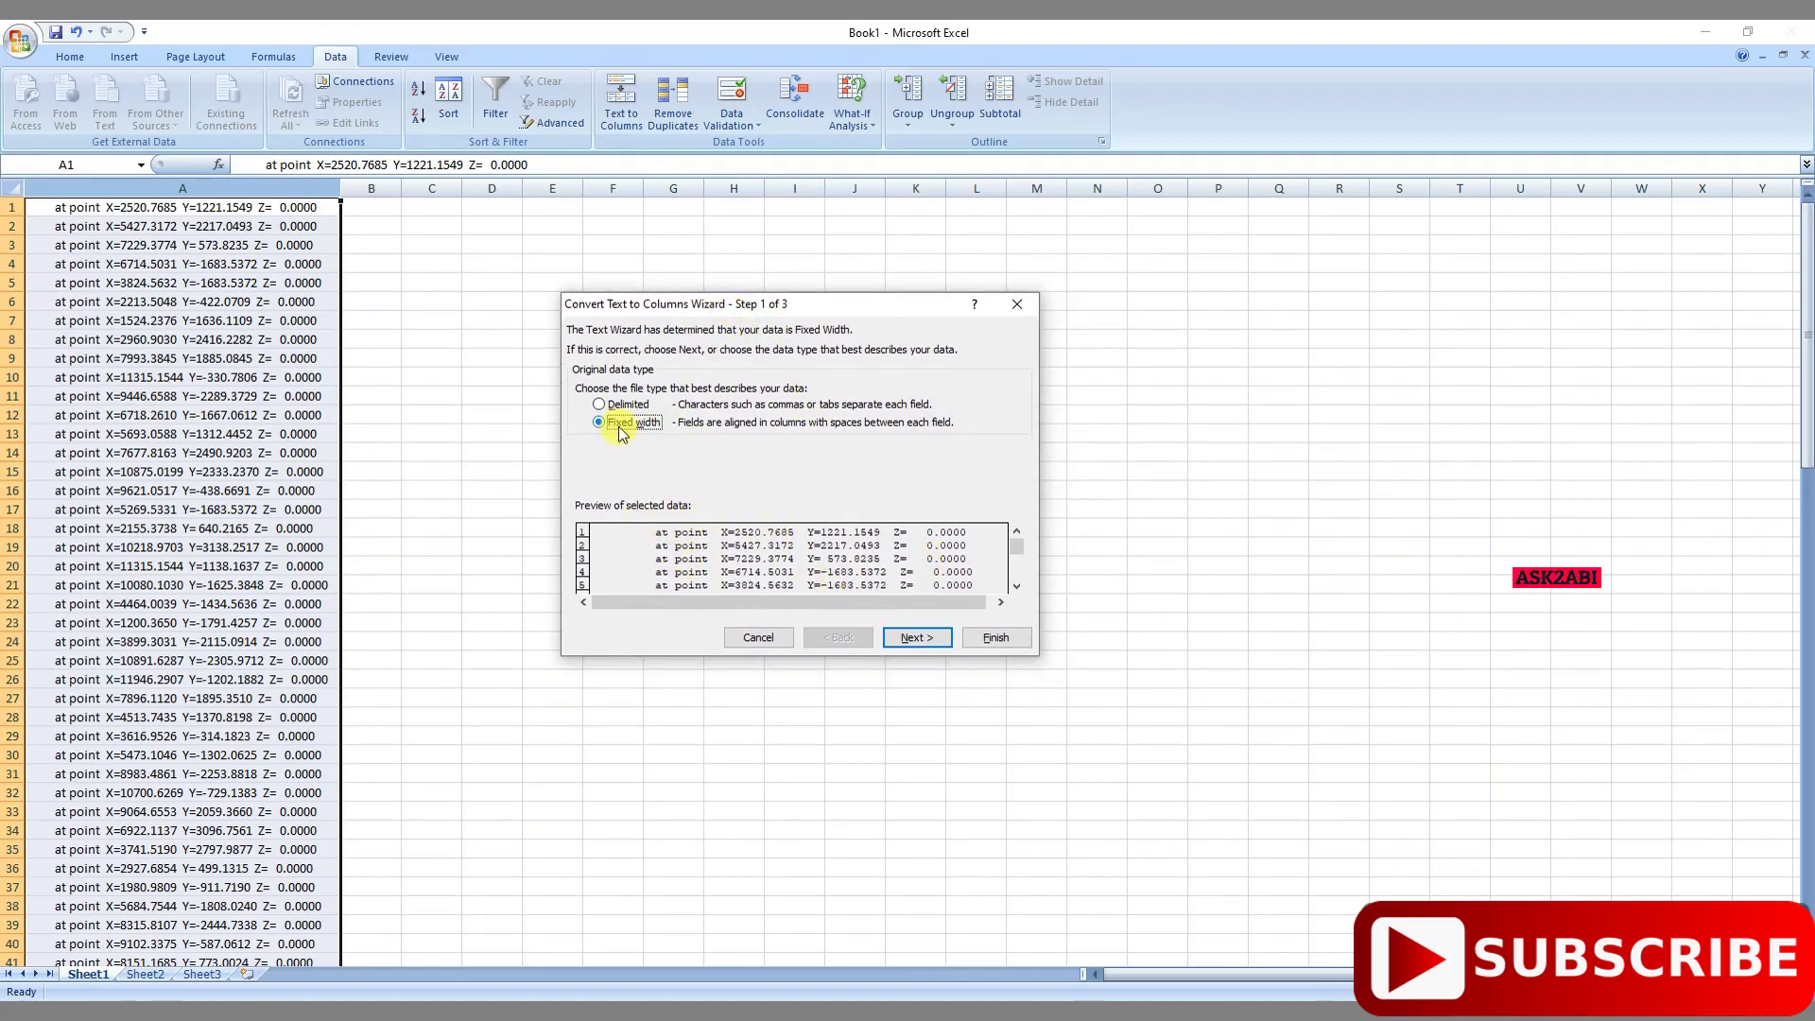
{"action": "left_click", "coordinate": [913, 638]}
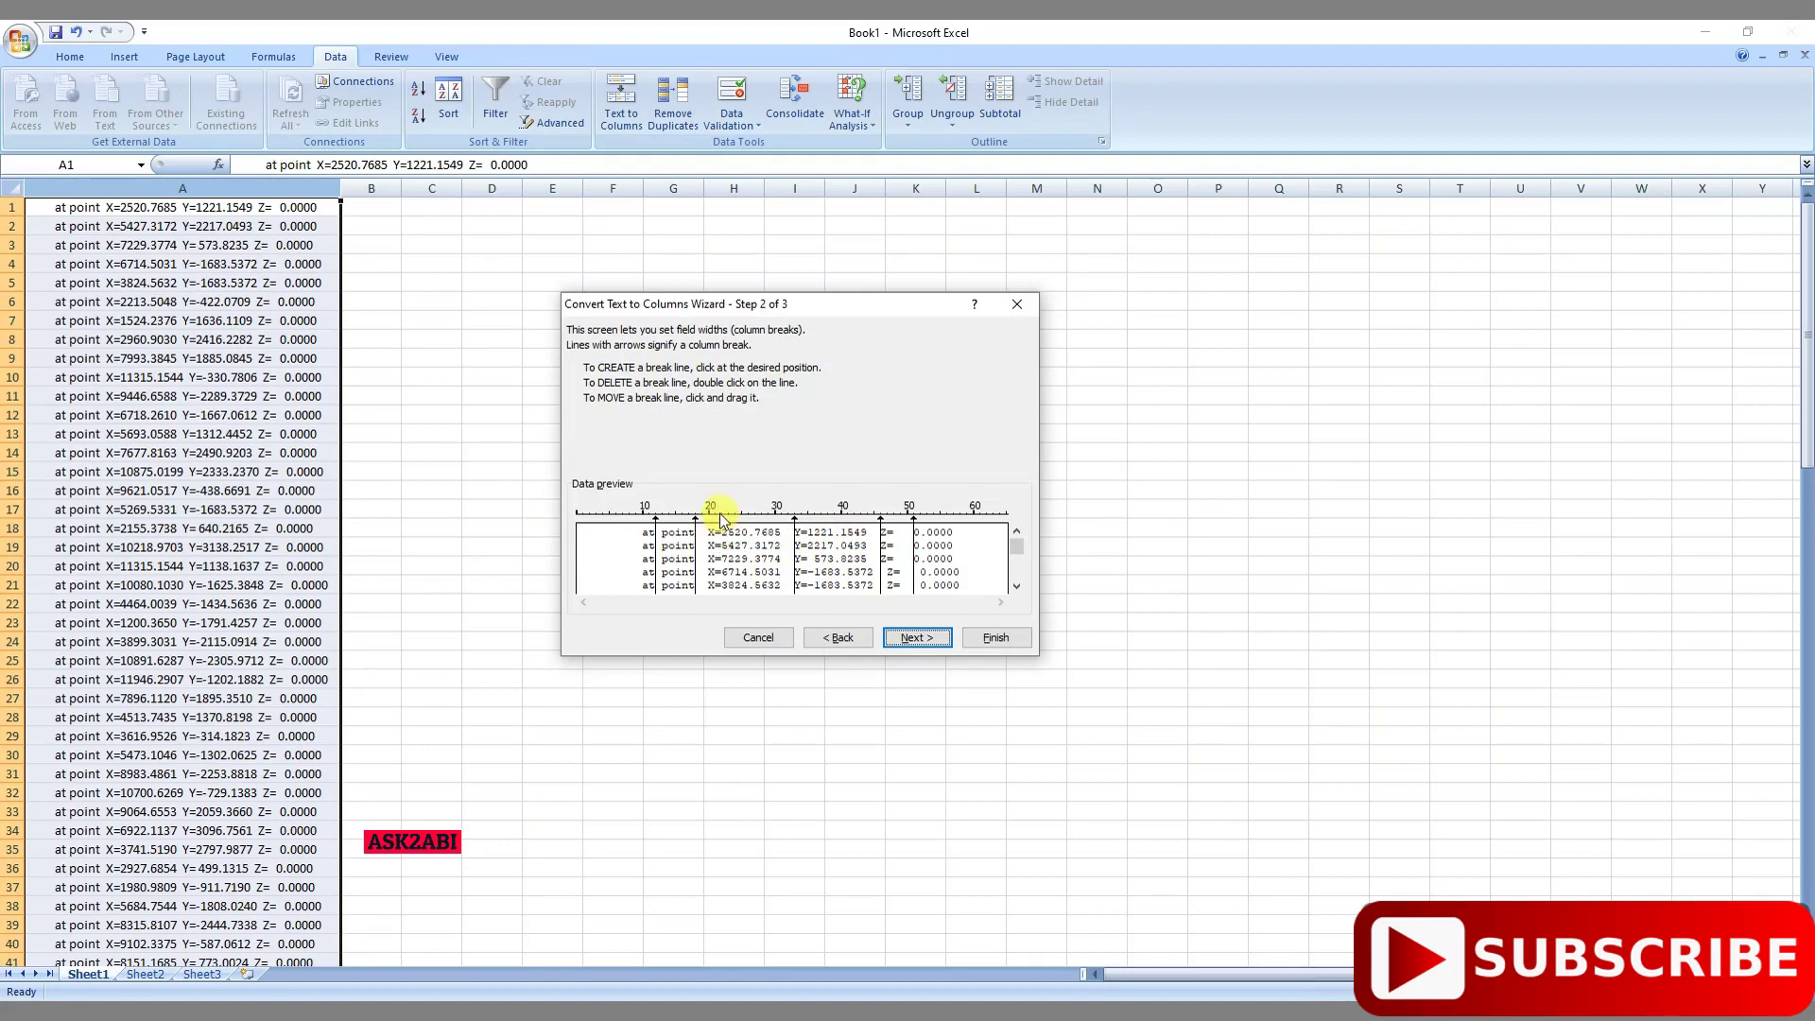
Add column breaks after X= and Y=, keep General format, and finish the split
{"action": "left_click", "coordinate": [720, 518]}
{"action": "left_click", "coordinate": [808, 522]}
{"action": "left_click", "coordinate": [915, 637]}
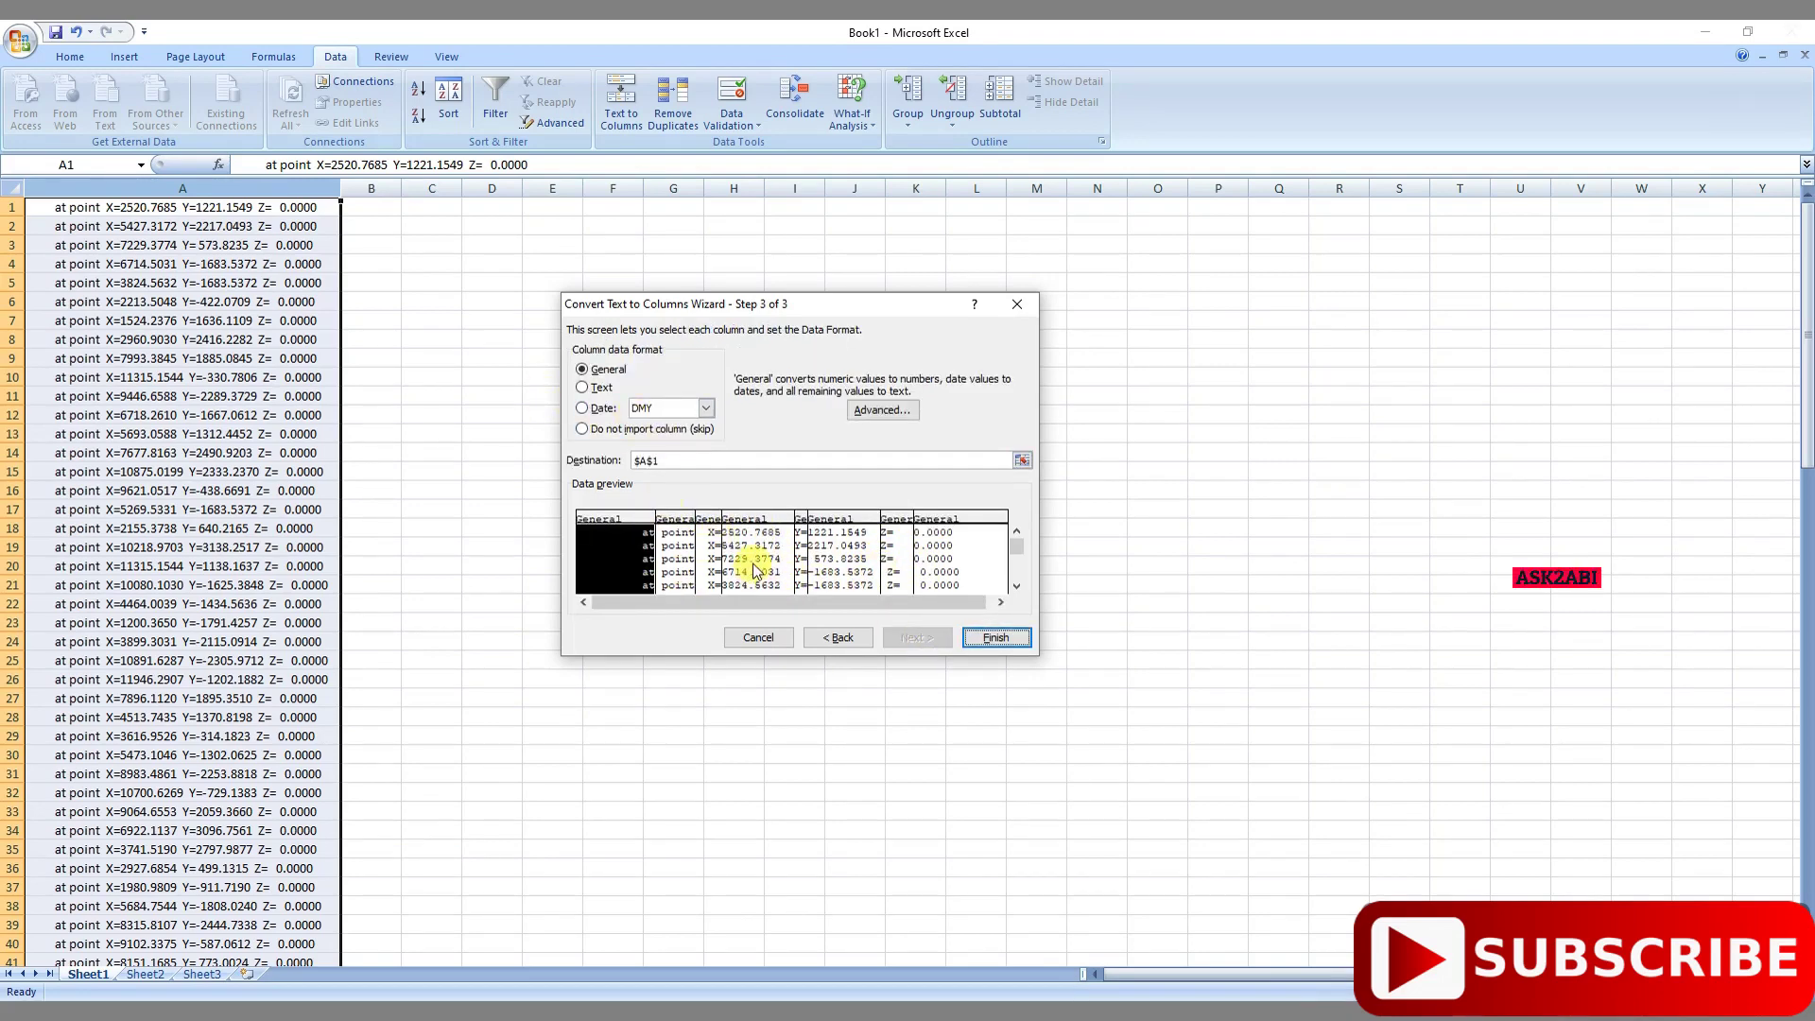
{"action": "left_click", "coordinate": [1016, 586]}
{"action": "left_click", "coordinate": [1016, 586]}
{"action": "left_click", "coordinate": [1016, 586]}
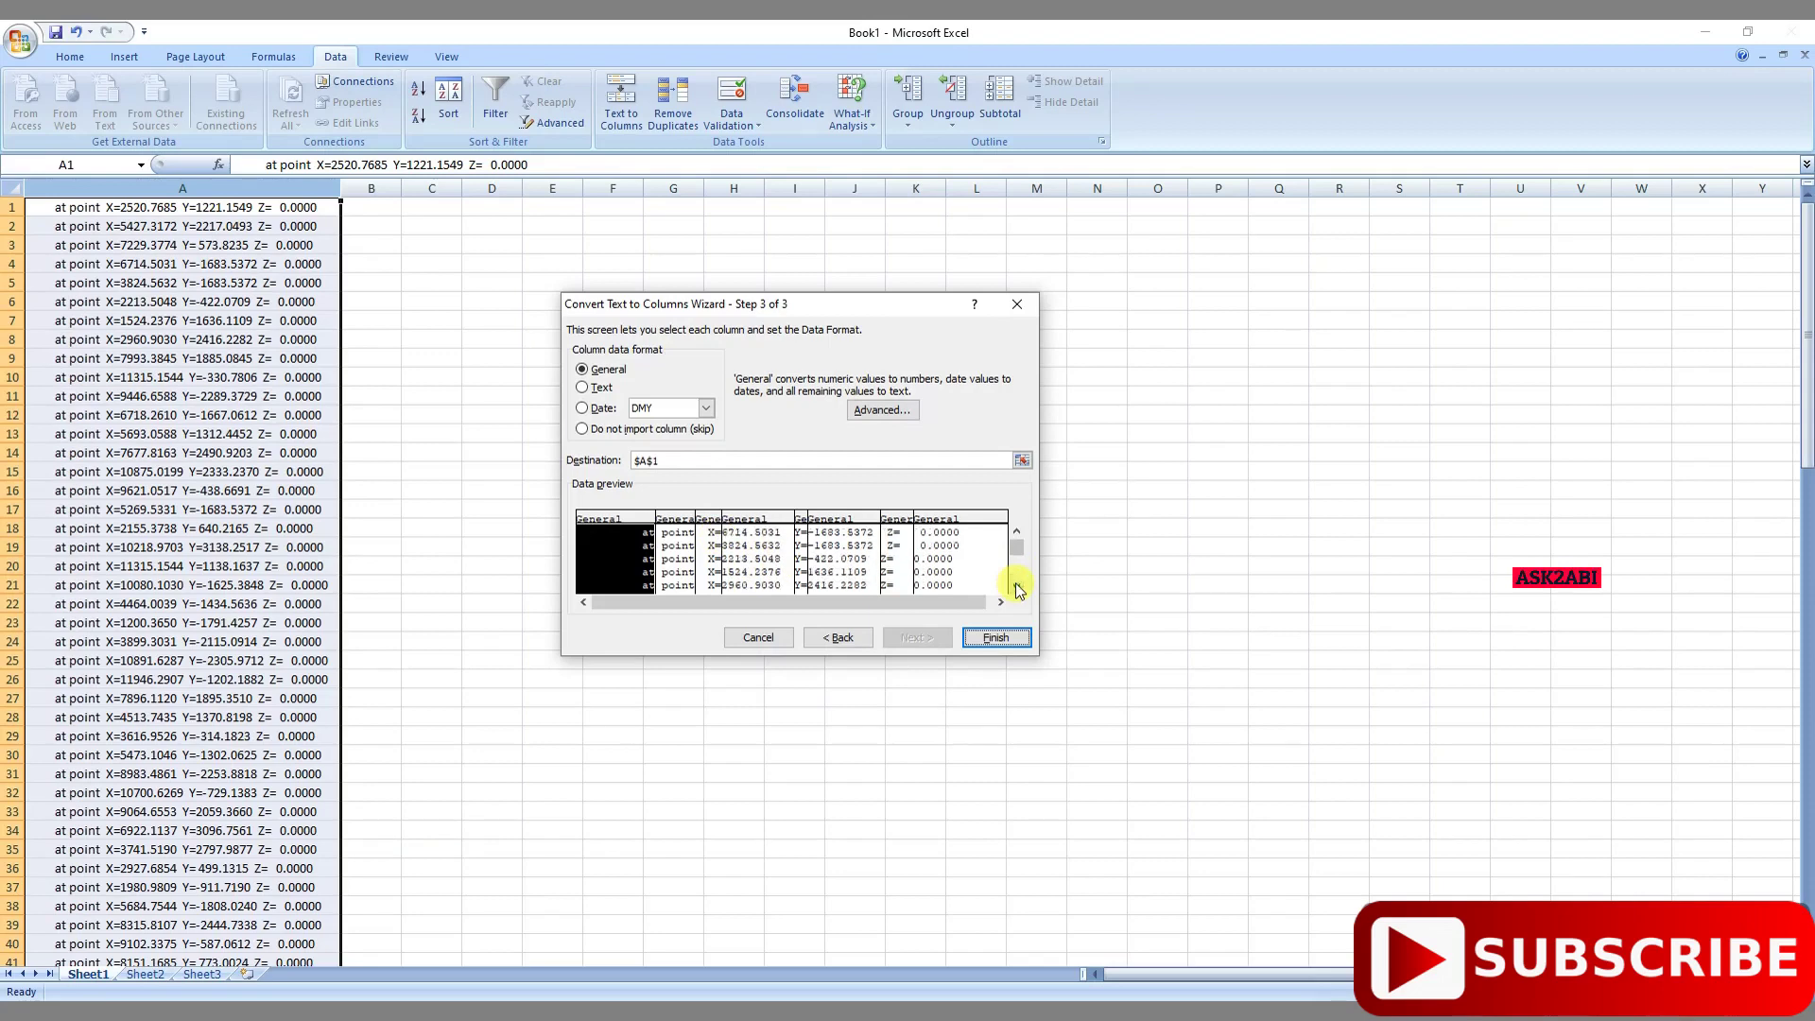
{"action": "left_click", "coordinate": [1016, 586]}
{"action": "left_click", "coordinate": [1016, 586]}
{"action": "left_click", "coordinate": [1016, 586]}
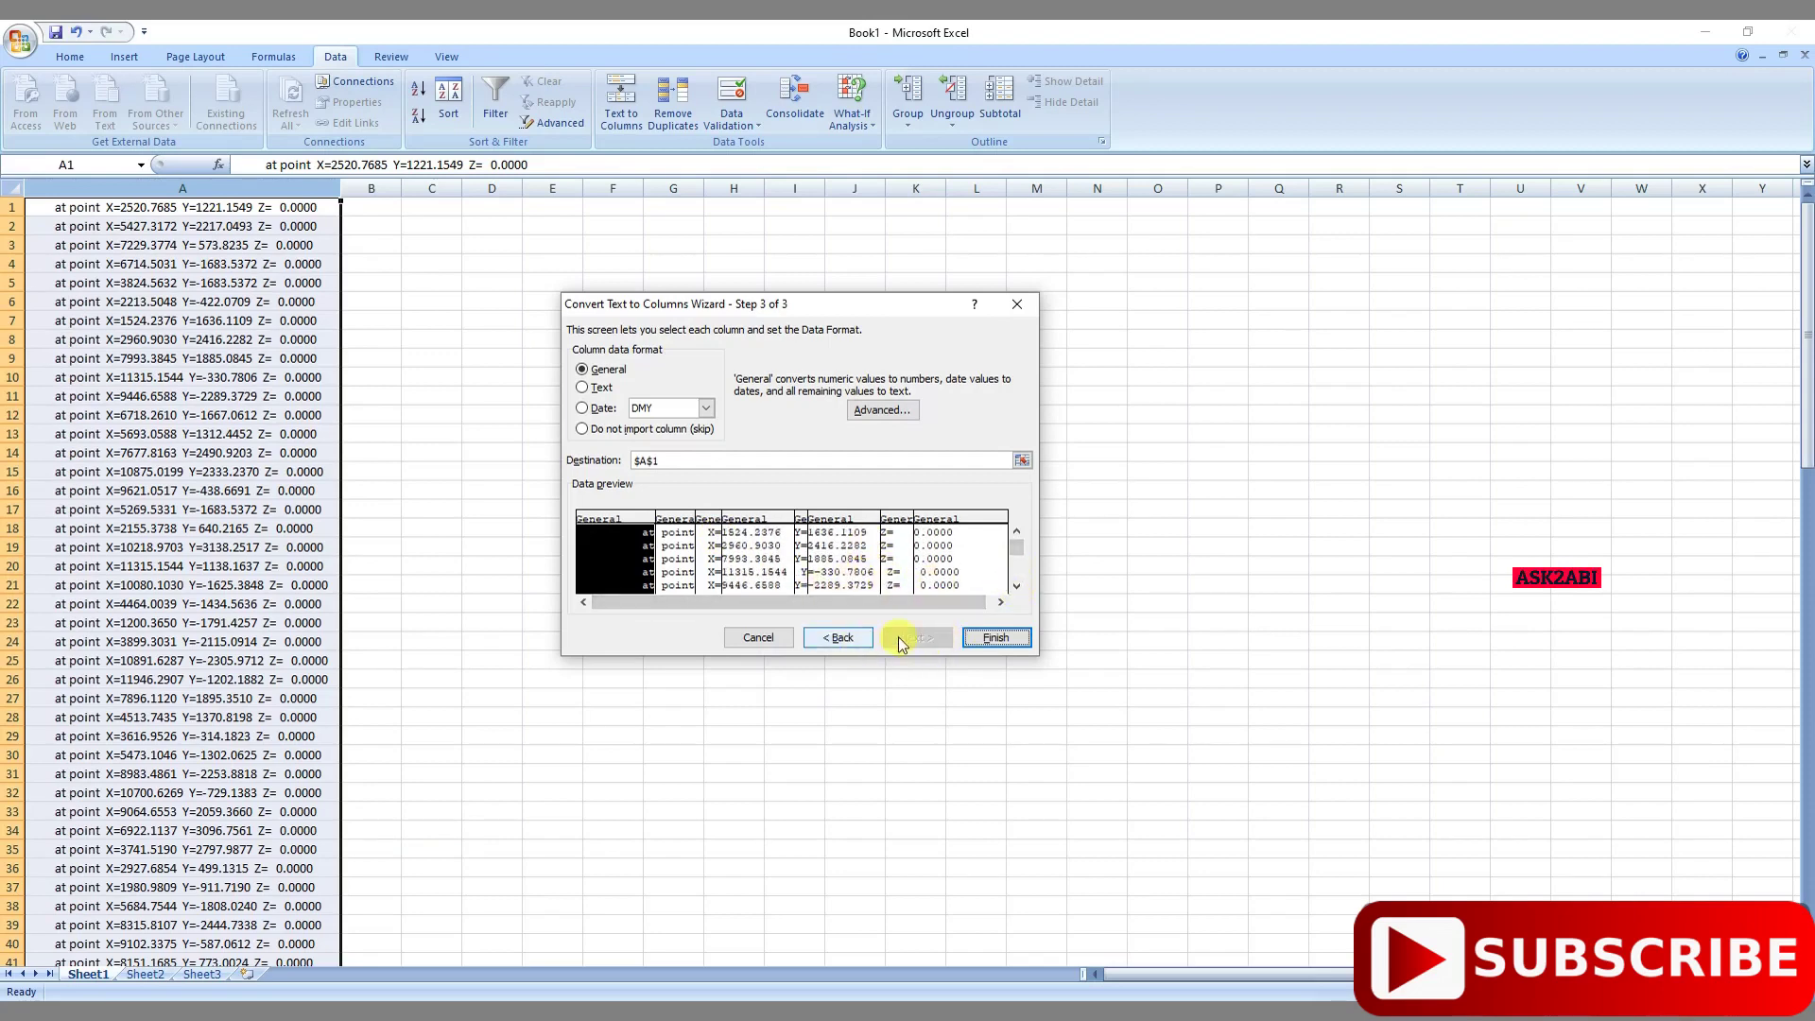
{"action": "left_click", "coordinate": [990, 641]}
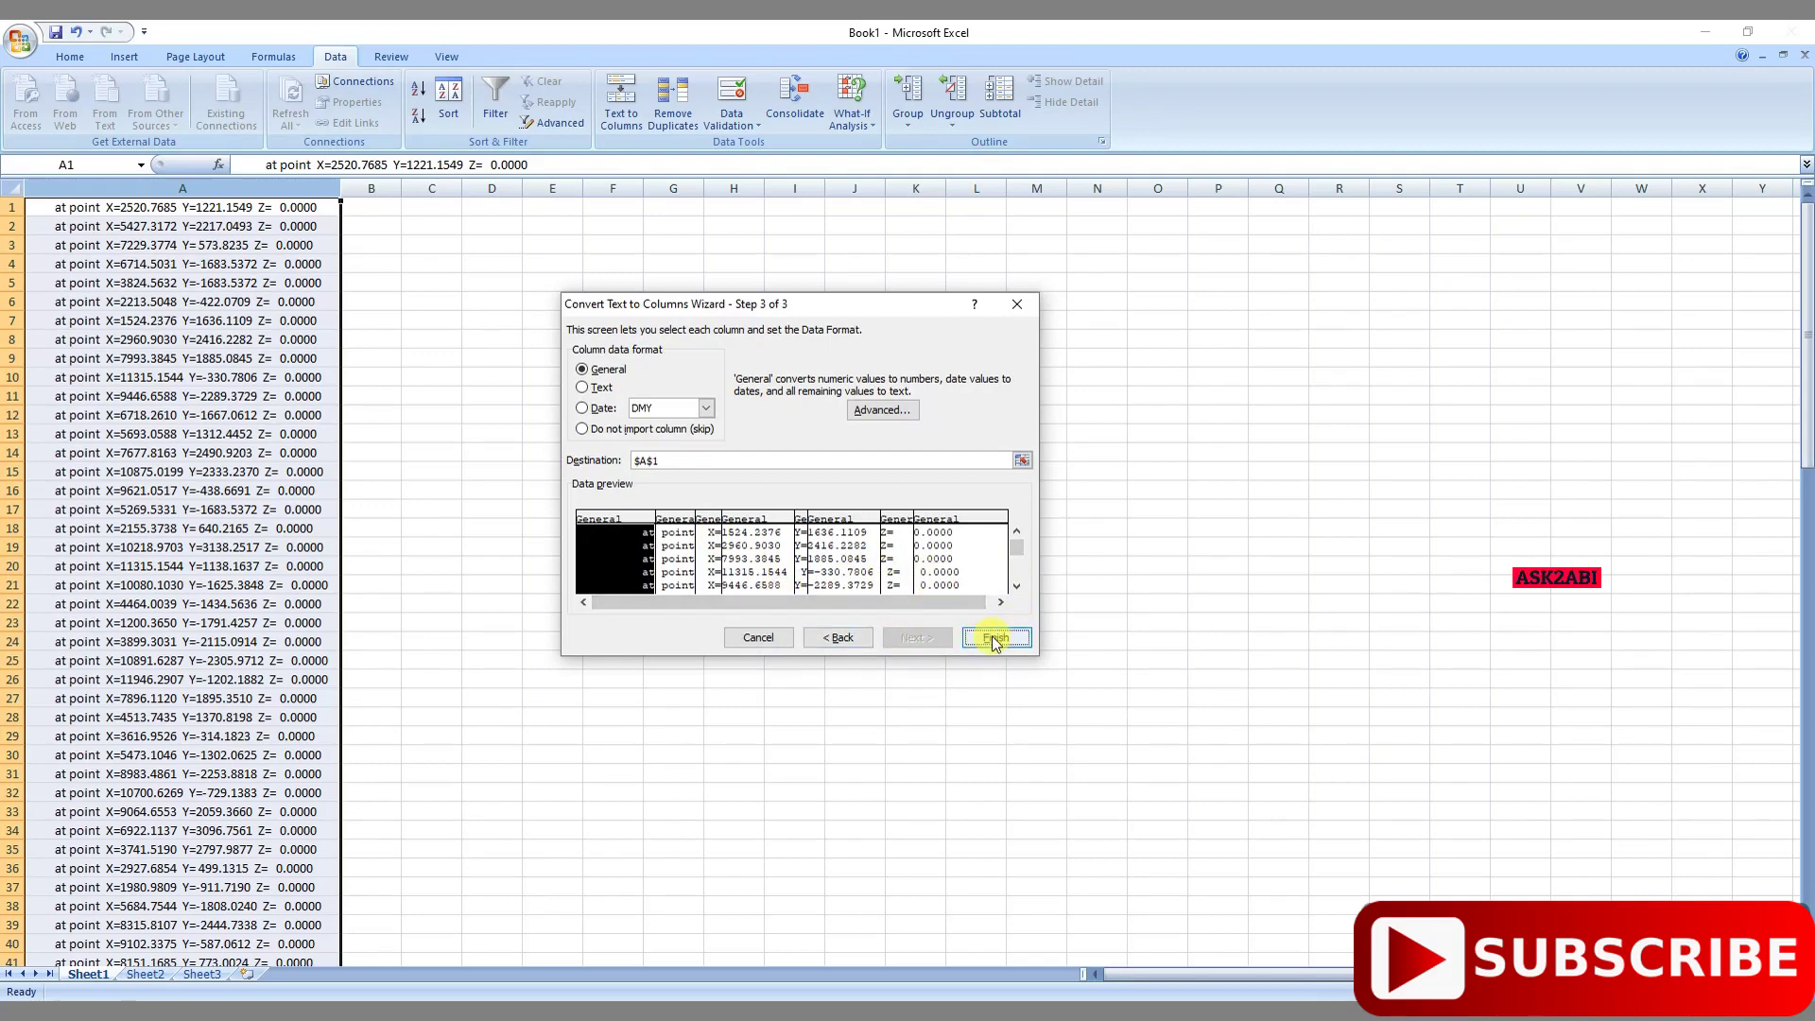
{"action": "left_click", "coordinate": [930, 604]}
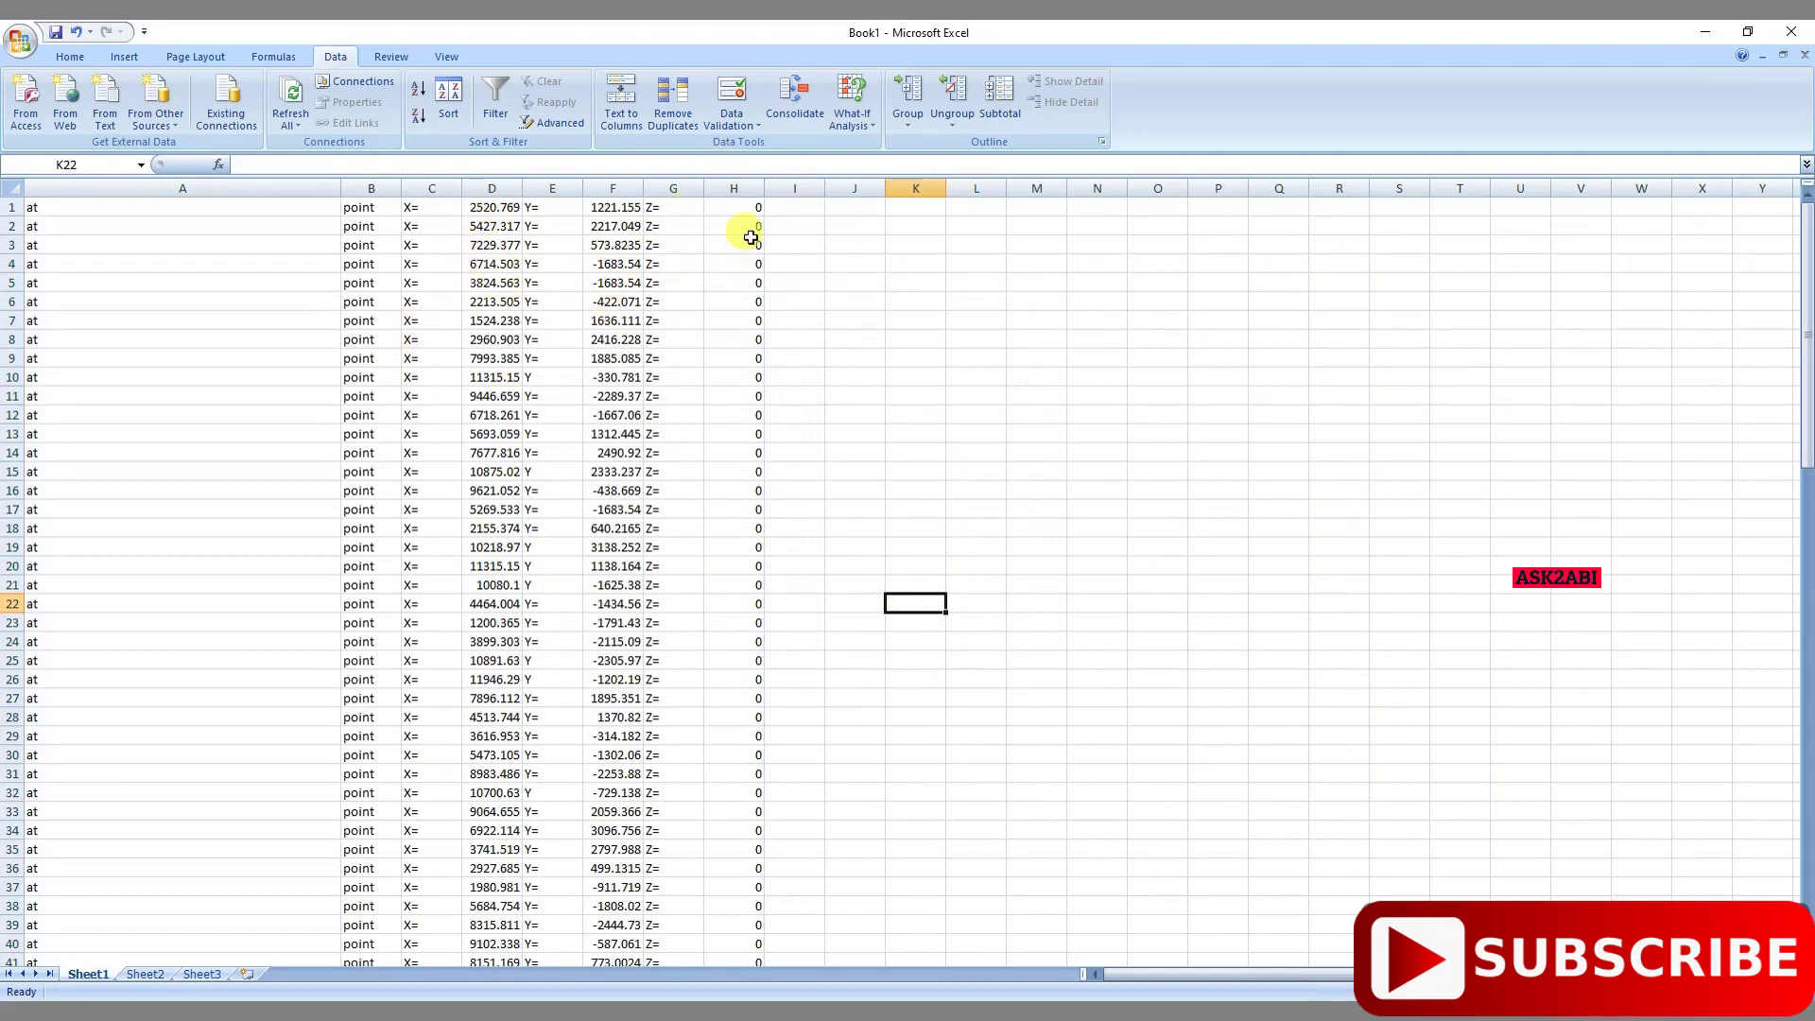
Delete the point, X=, Y= and Z= label columns
{"action": "left_click", "coordinate": [383, 188]}
{"action": "left_click_drag", "start_coordinate": [383, 187], "coordinate": [434, 182]}
{"action": "right_click", "coordinate": [434, 183]}
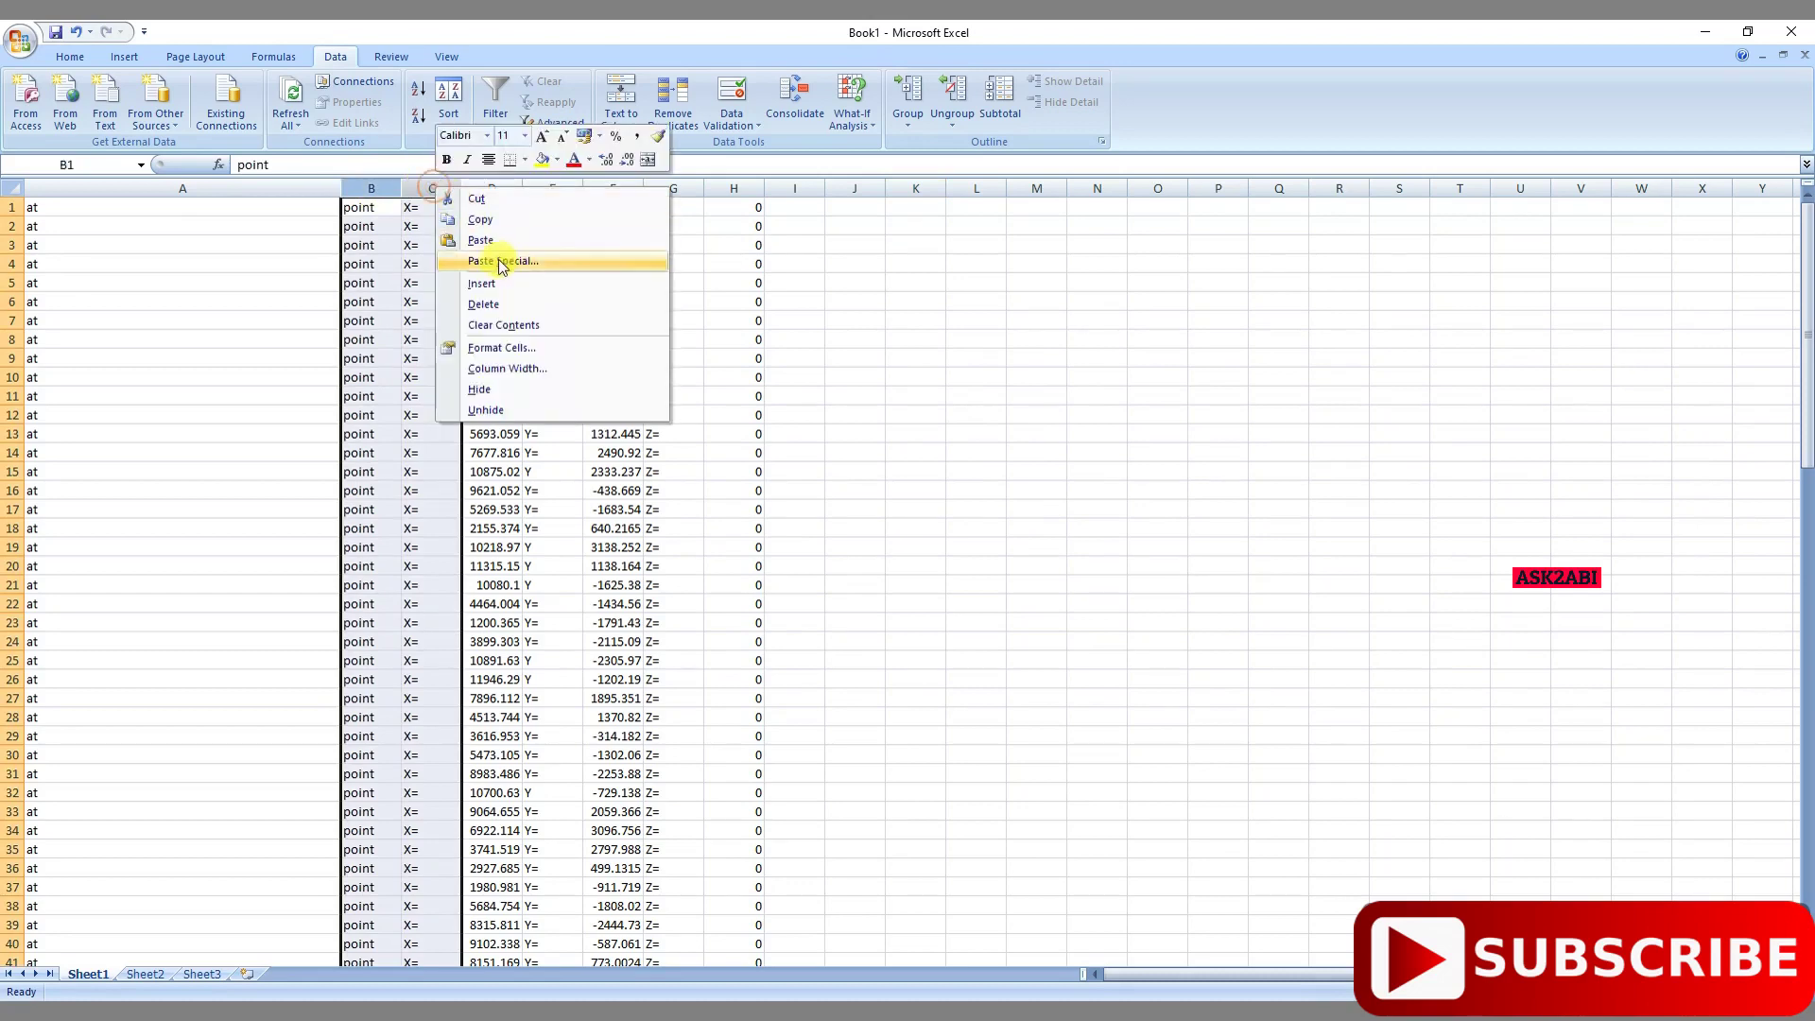
{"action": "left_click", "coordinate": [470, 304]}
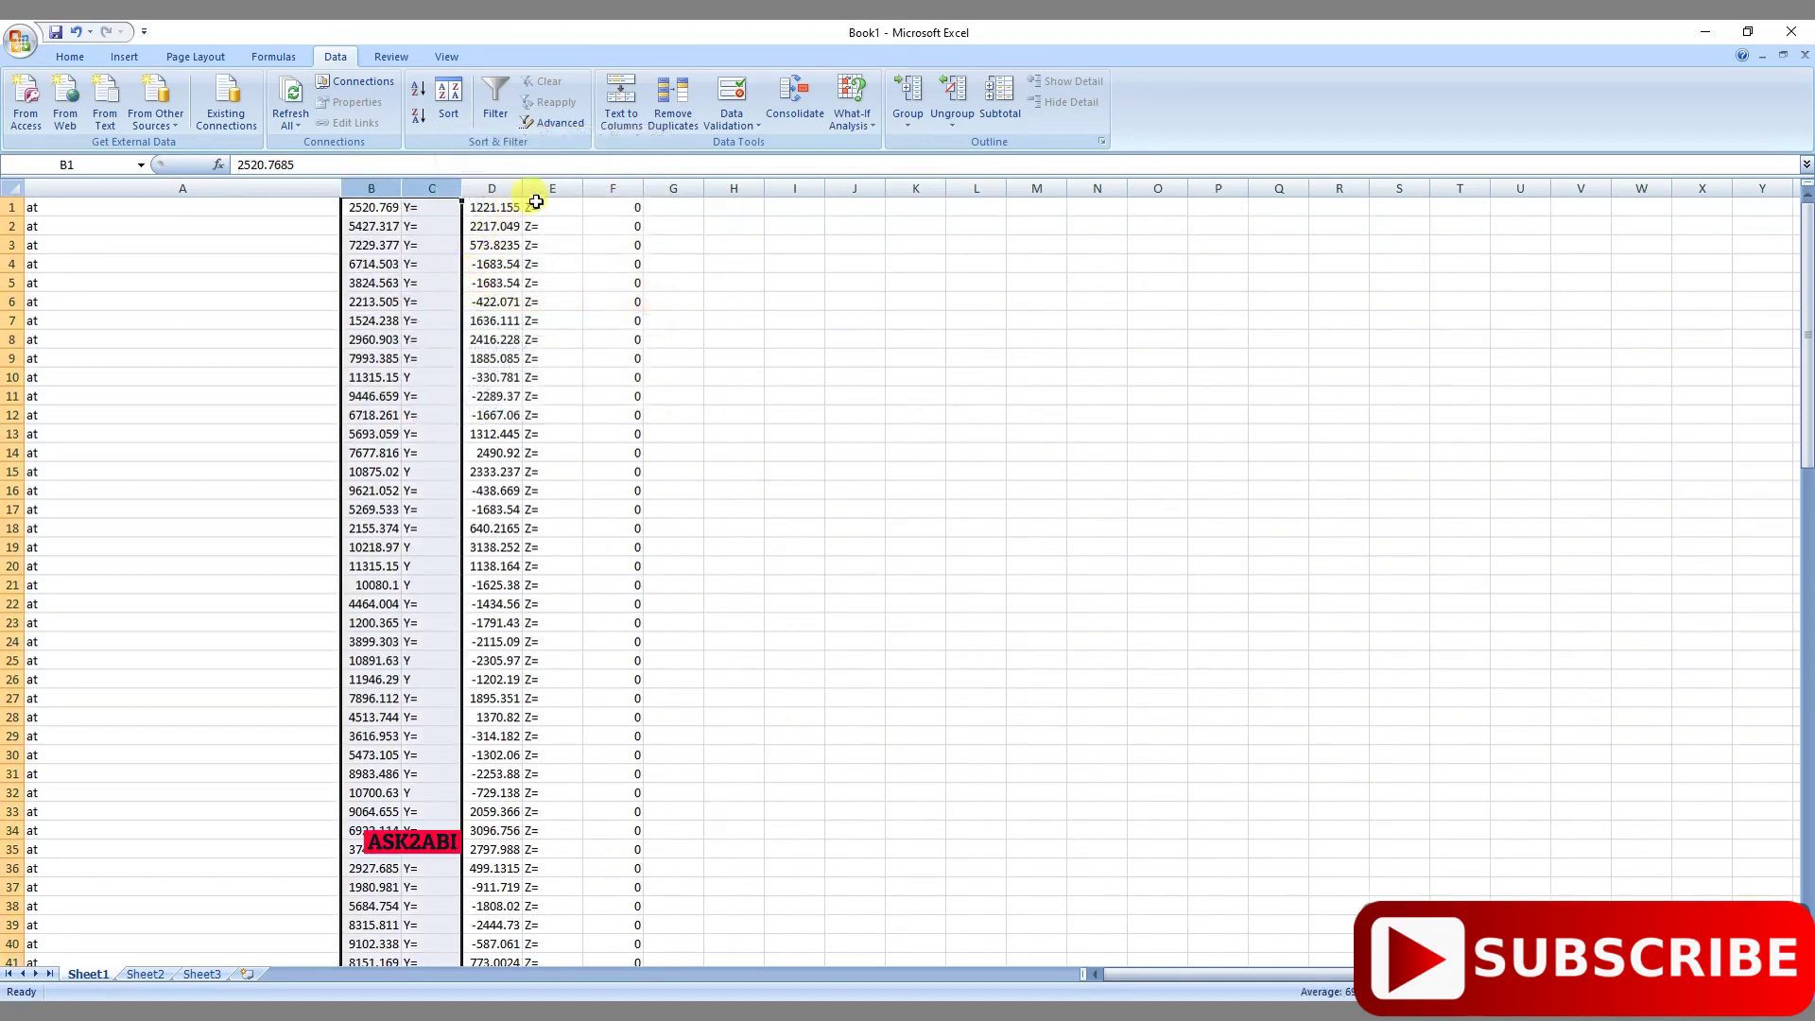
{"action": "left_click", "coordinate": [440, 190]}
{"action": "right_click", "coordinate": [440, 190]}
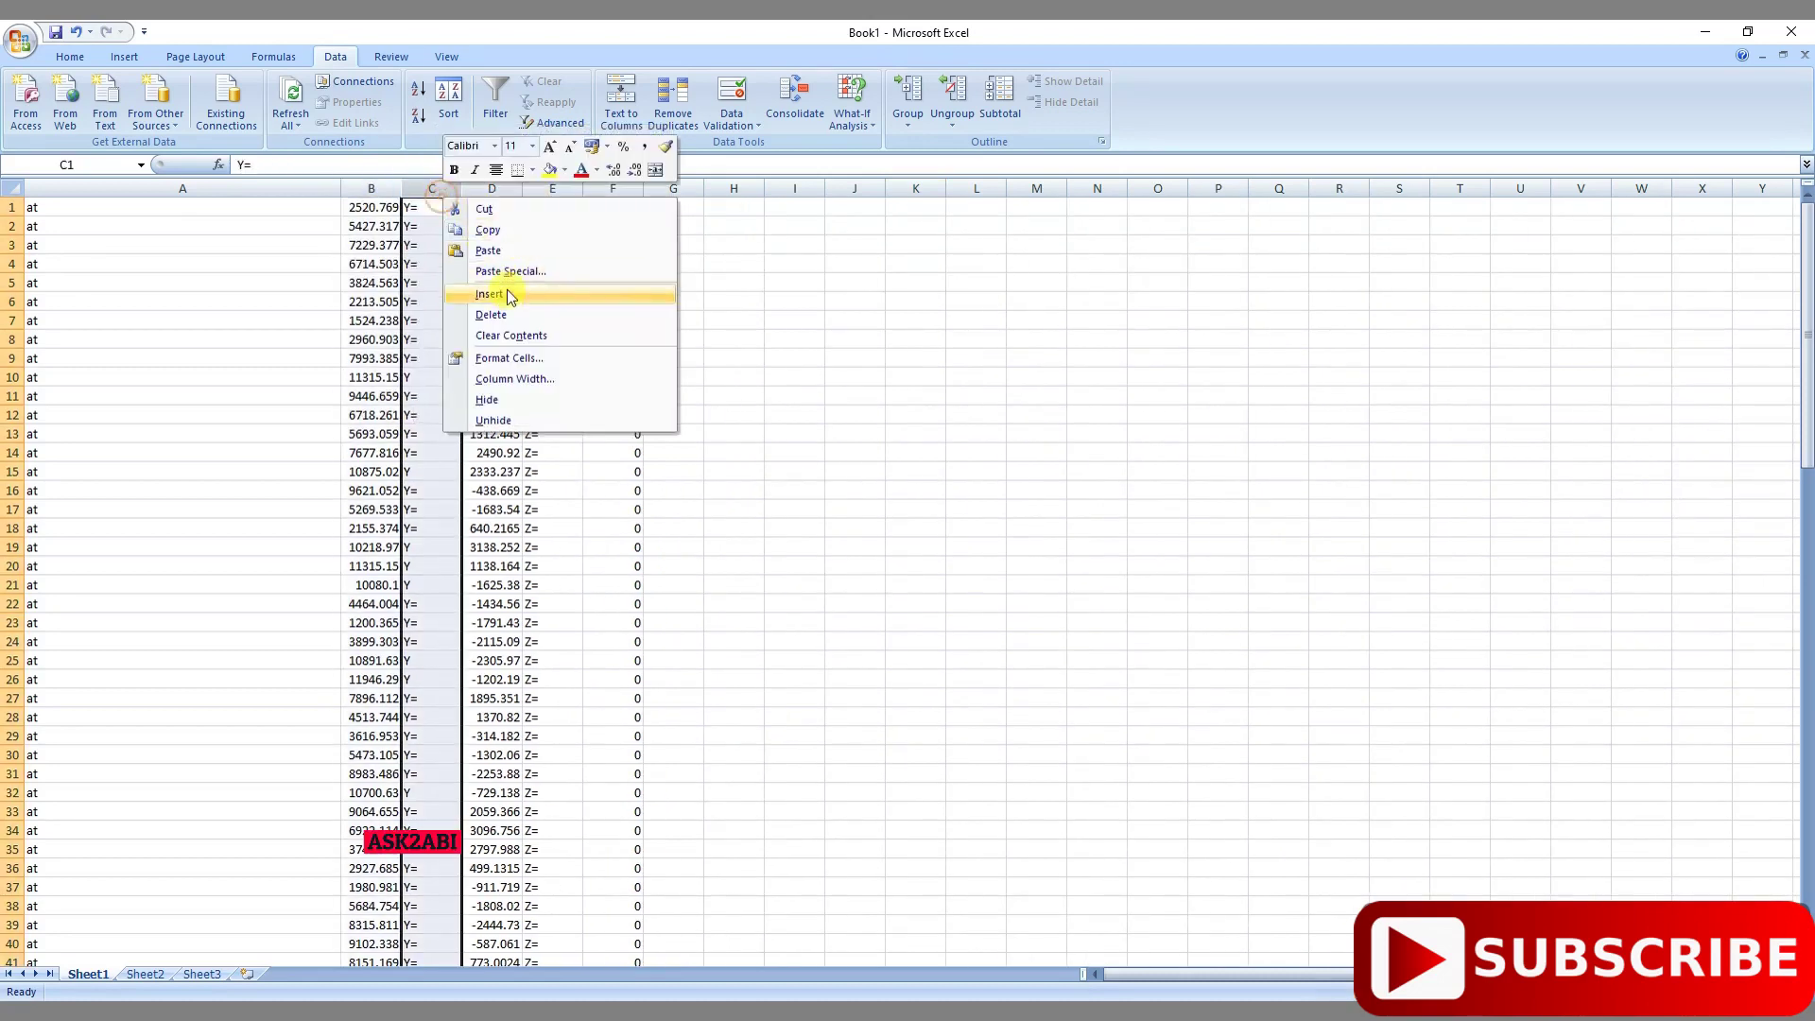
{"action": "left_click", "coordinate": [501, 312]}
{"action": "left_click", "coordinate": [489, 188]}
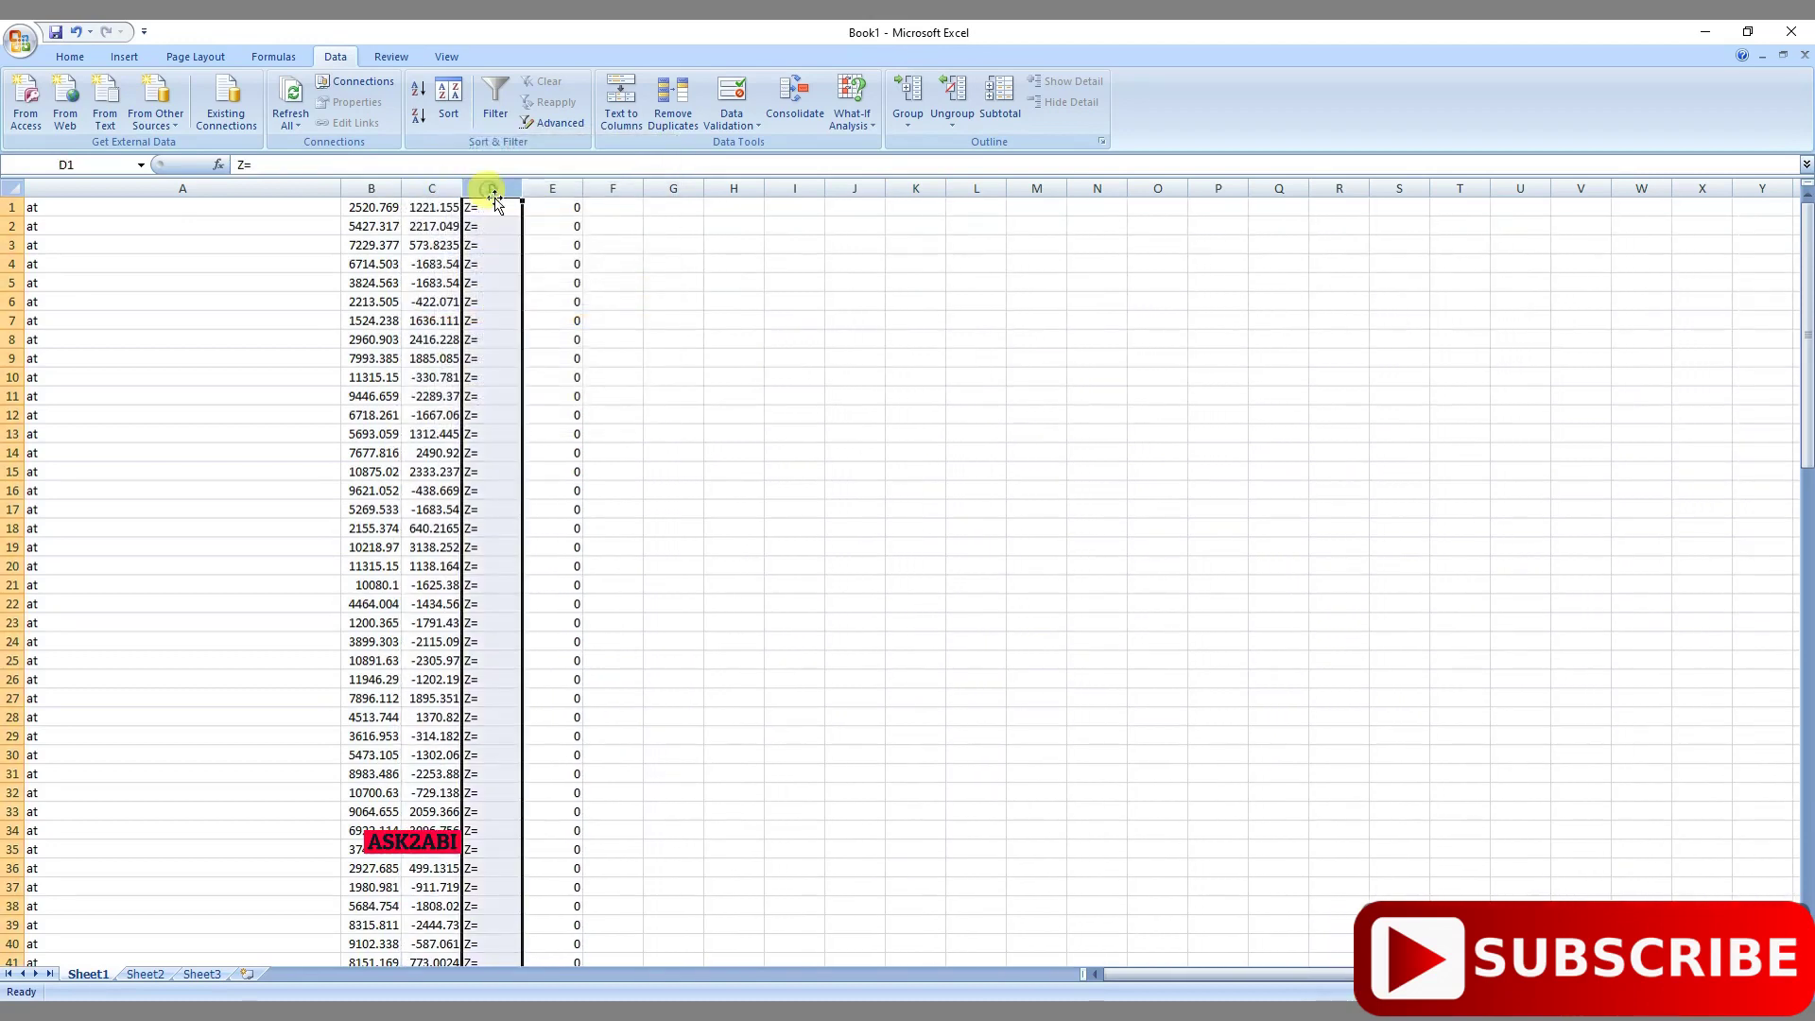
{"action": "right_click", "coordinate": [495, 194]}
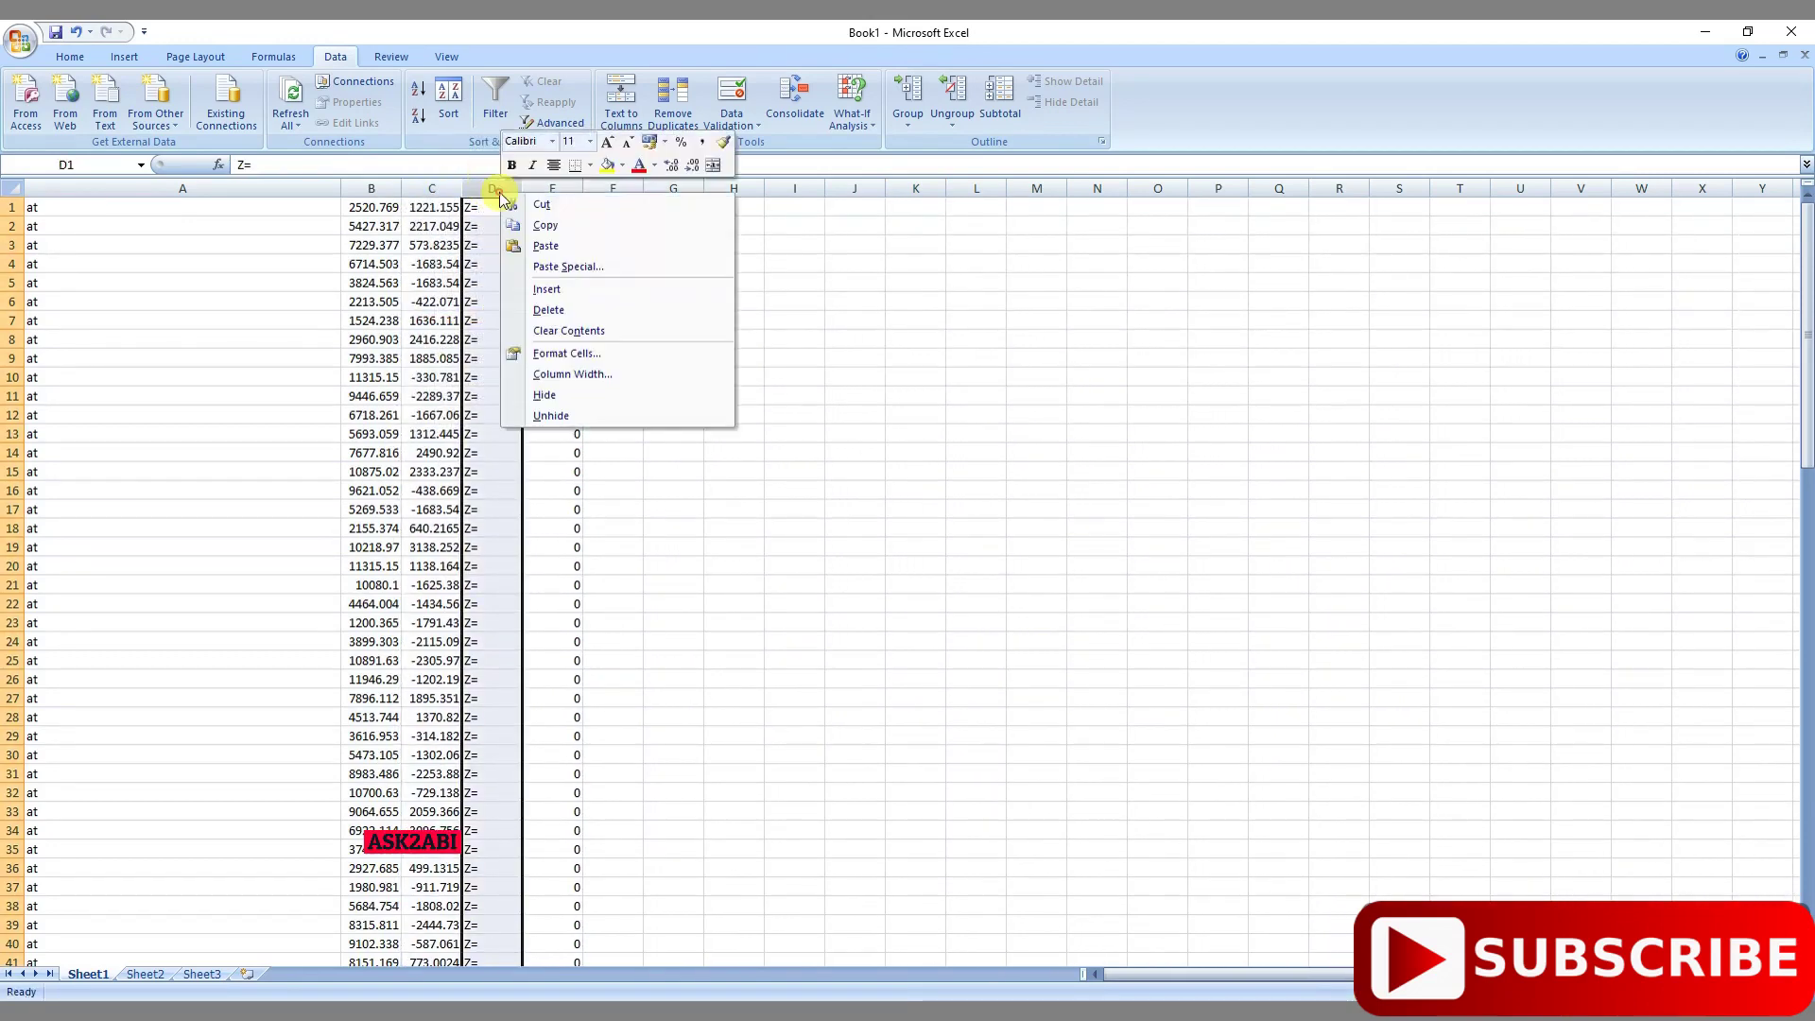
{"action": "left_click", "coordinate": [568, 308]}
{"action": "left_click", "coordinate": [652, 300]}
Inspect the remaining X, Y and Z coordinate columns by selecting each down to its end
{"action": "left_click", "coordinate": [433, 233]}
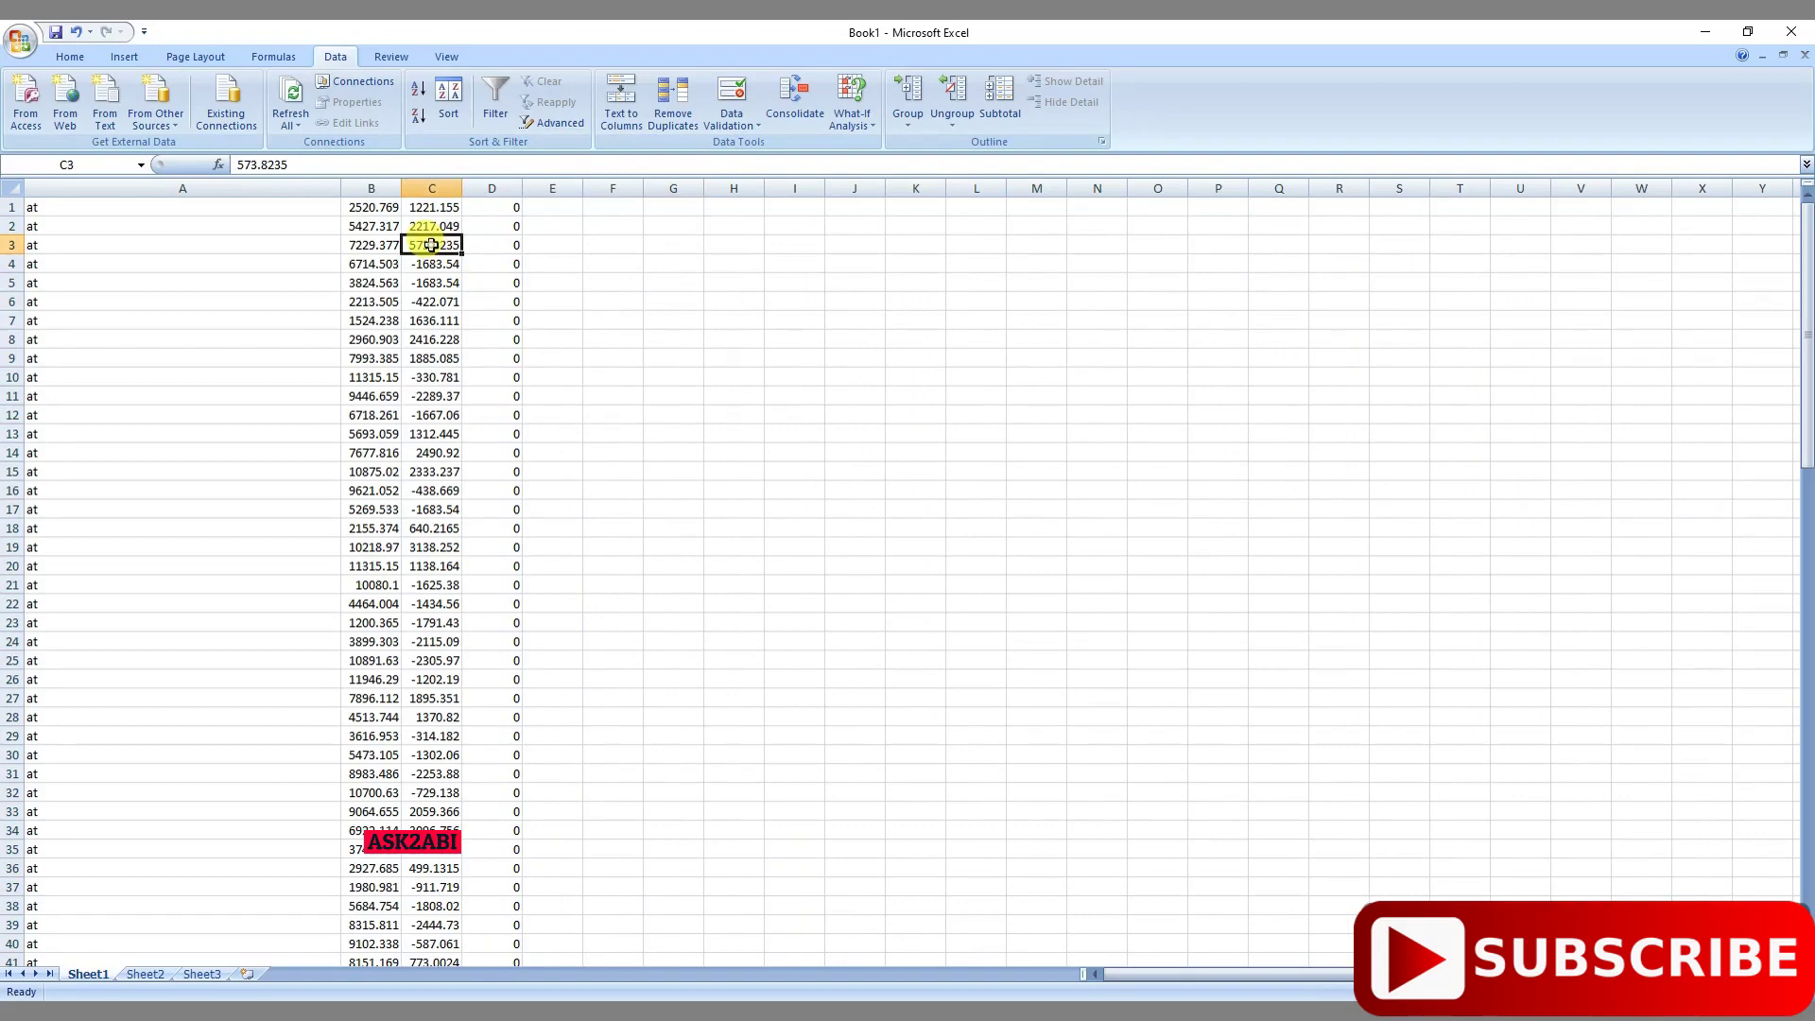
{"action": "left_click", "coordinate": [375, 221]}
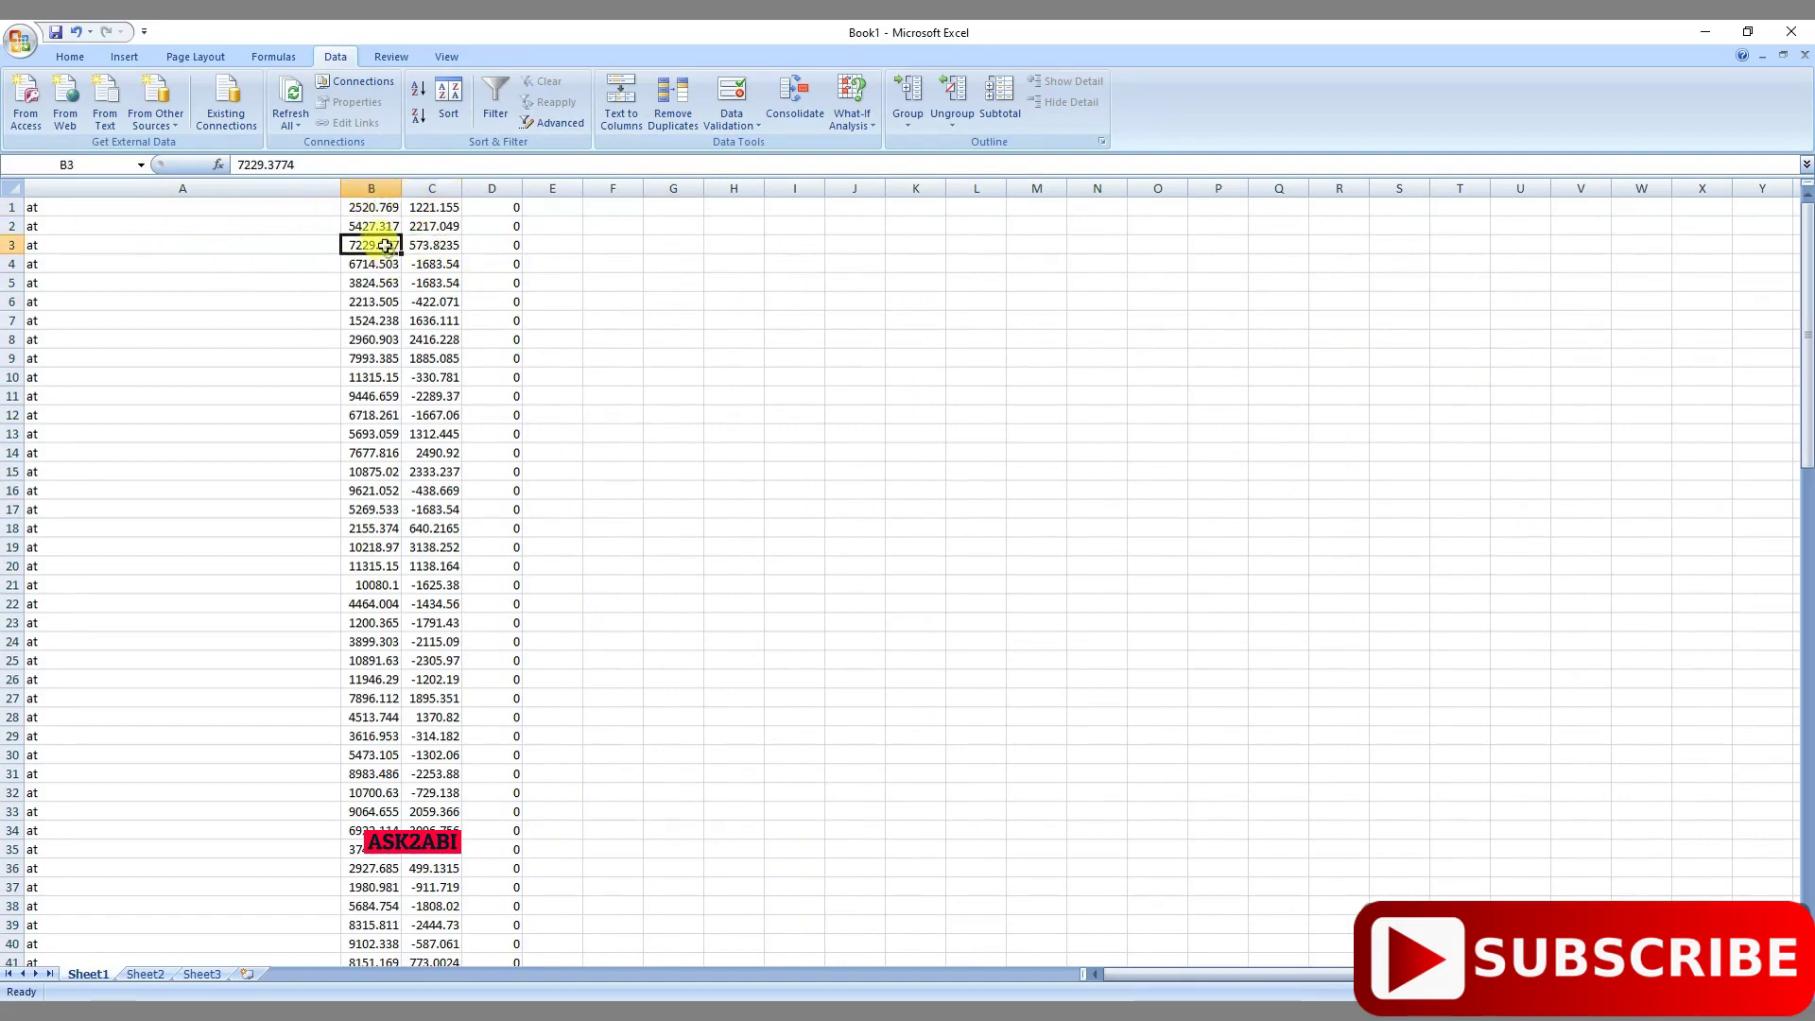
{"action": "left_click", "coordinate": [375, 206]}
{"action": "key", "text": "ctrl+shift+Down"}
{"action": "key", "text": "Right"}
{"action": "key", "text": "ctrl+shift+Down"}
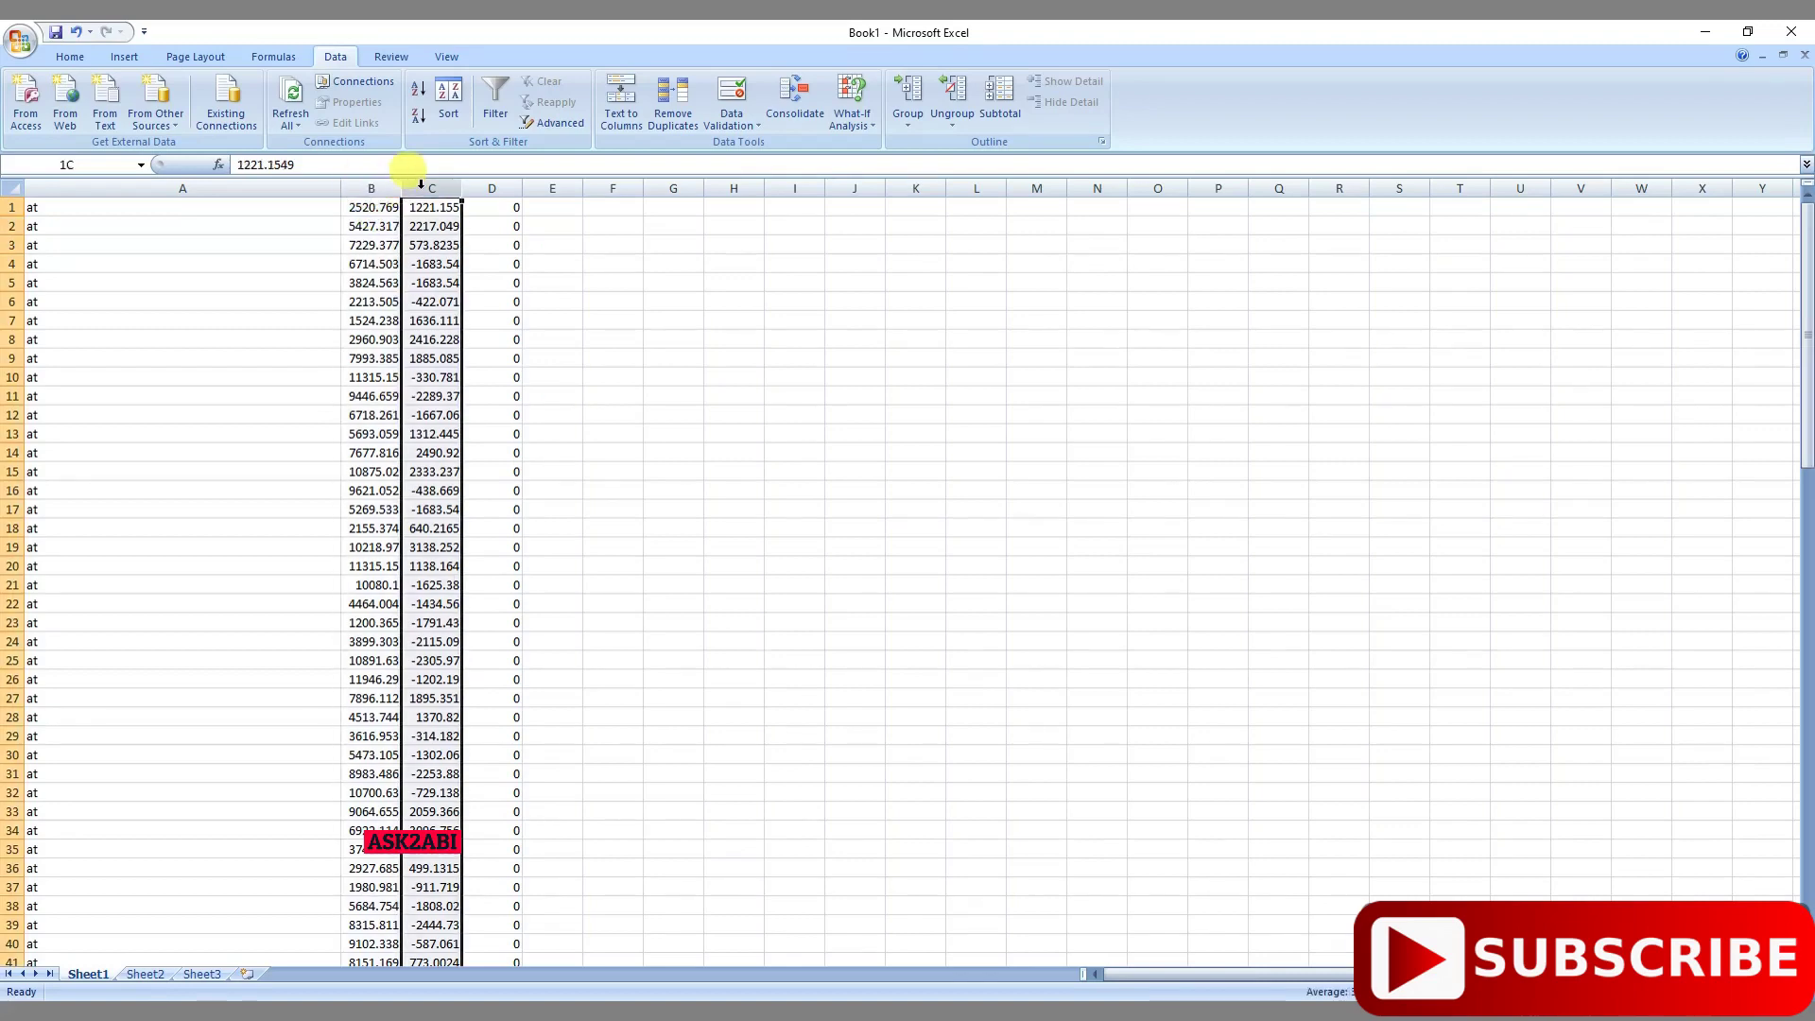
{"action": "key", "text": "Right"}
{"action": "key", "text": "ctrl+shift+Down"}
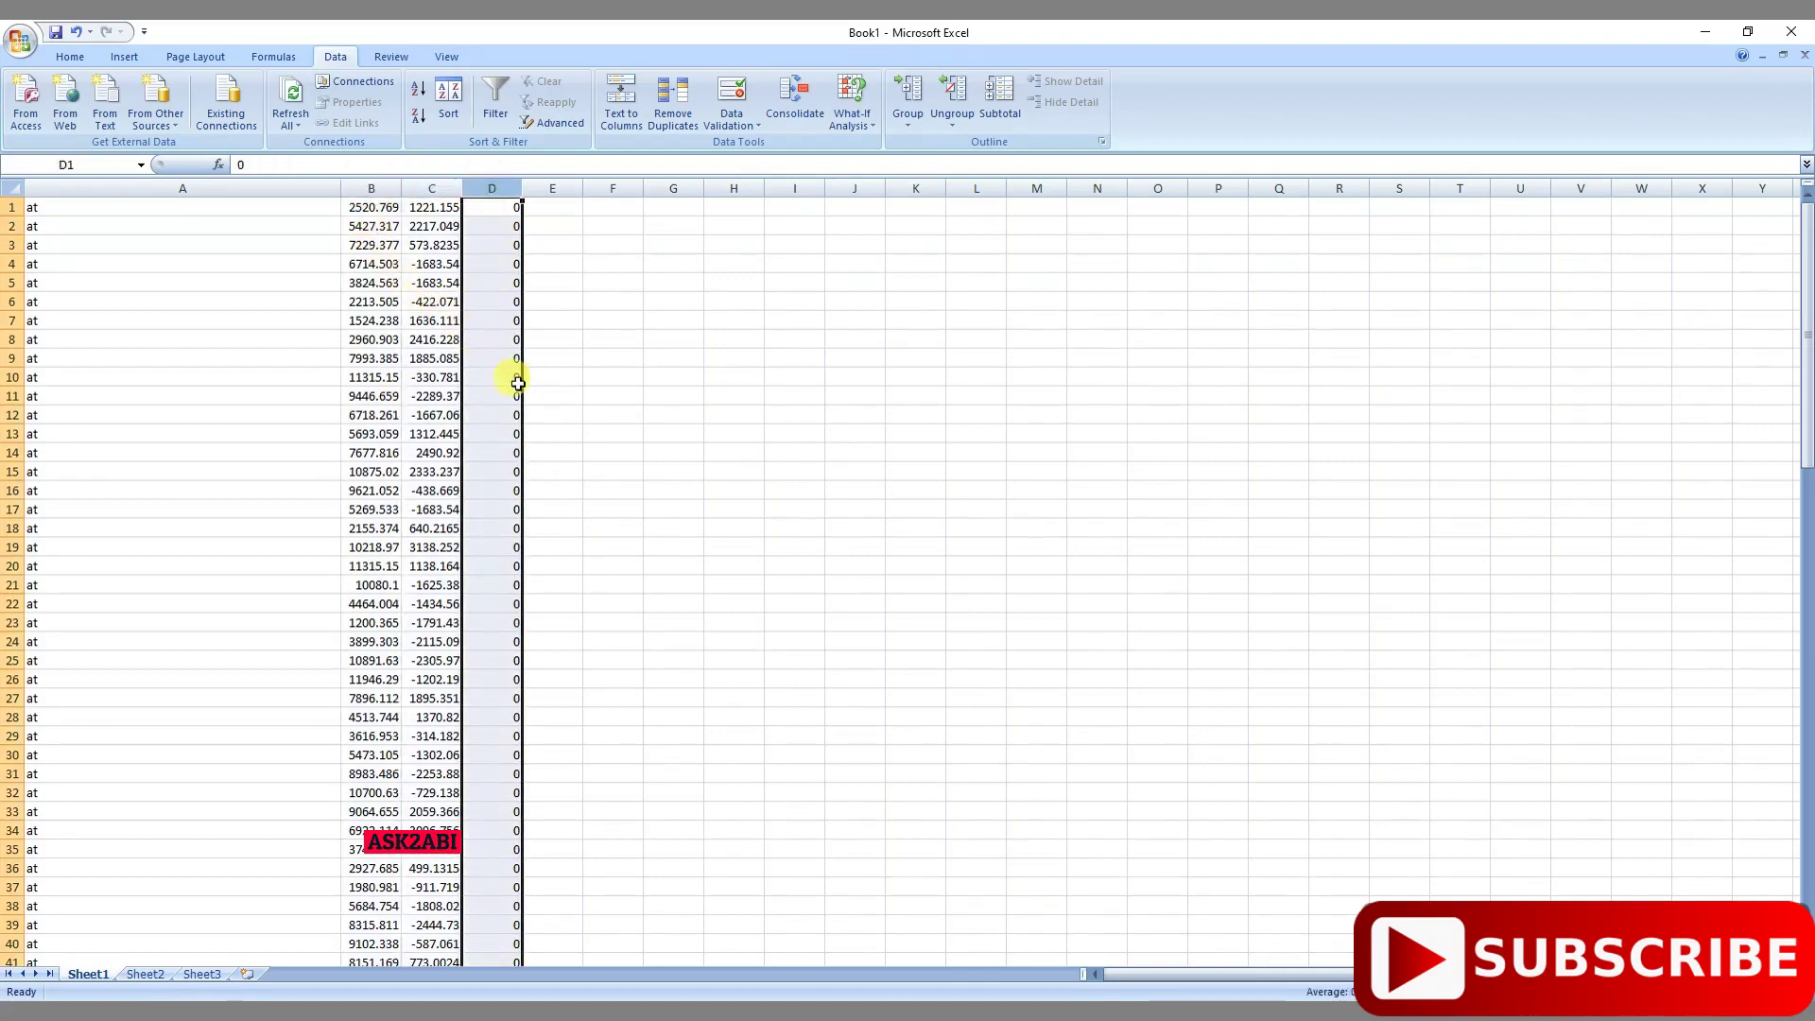
Delete the leftover 'at' label column so X, Y, Z sit in columns A, B, C
{"action": "left_click", "coordinate": [612, 433]}
{"action": "left_click", "coordinate": [303, 189]}
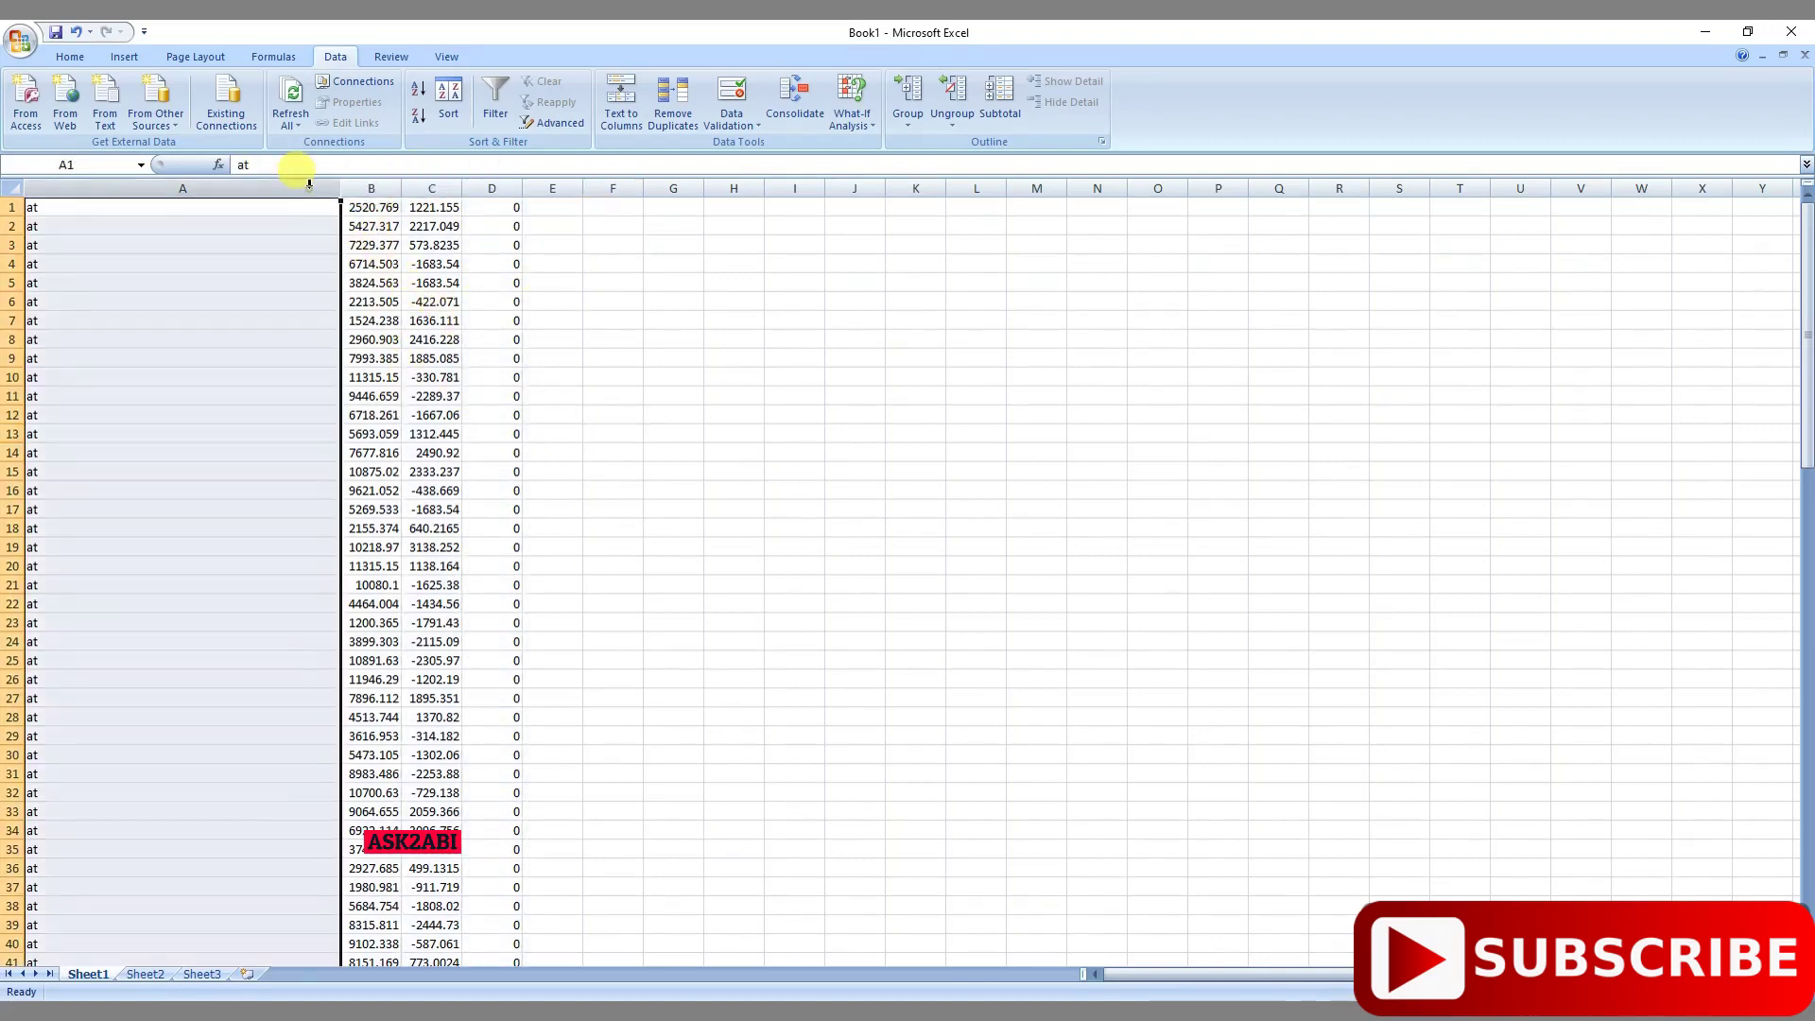
{"action": "right_click", "coordinate": [311, 189]}
{"action": "left_click", "coordinate": [367, 301]}
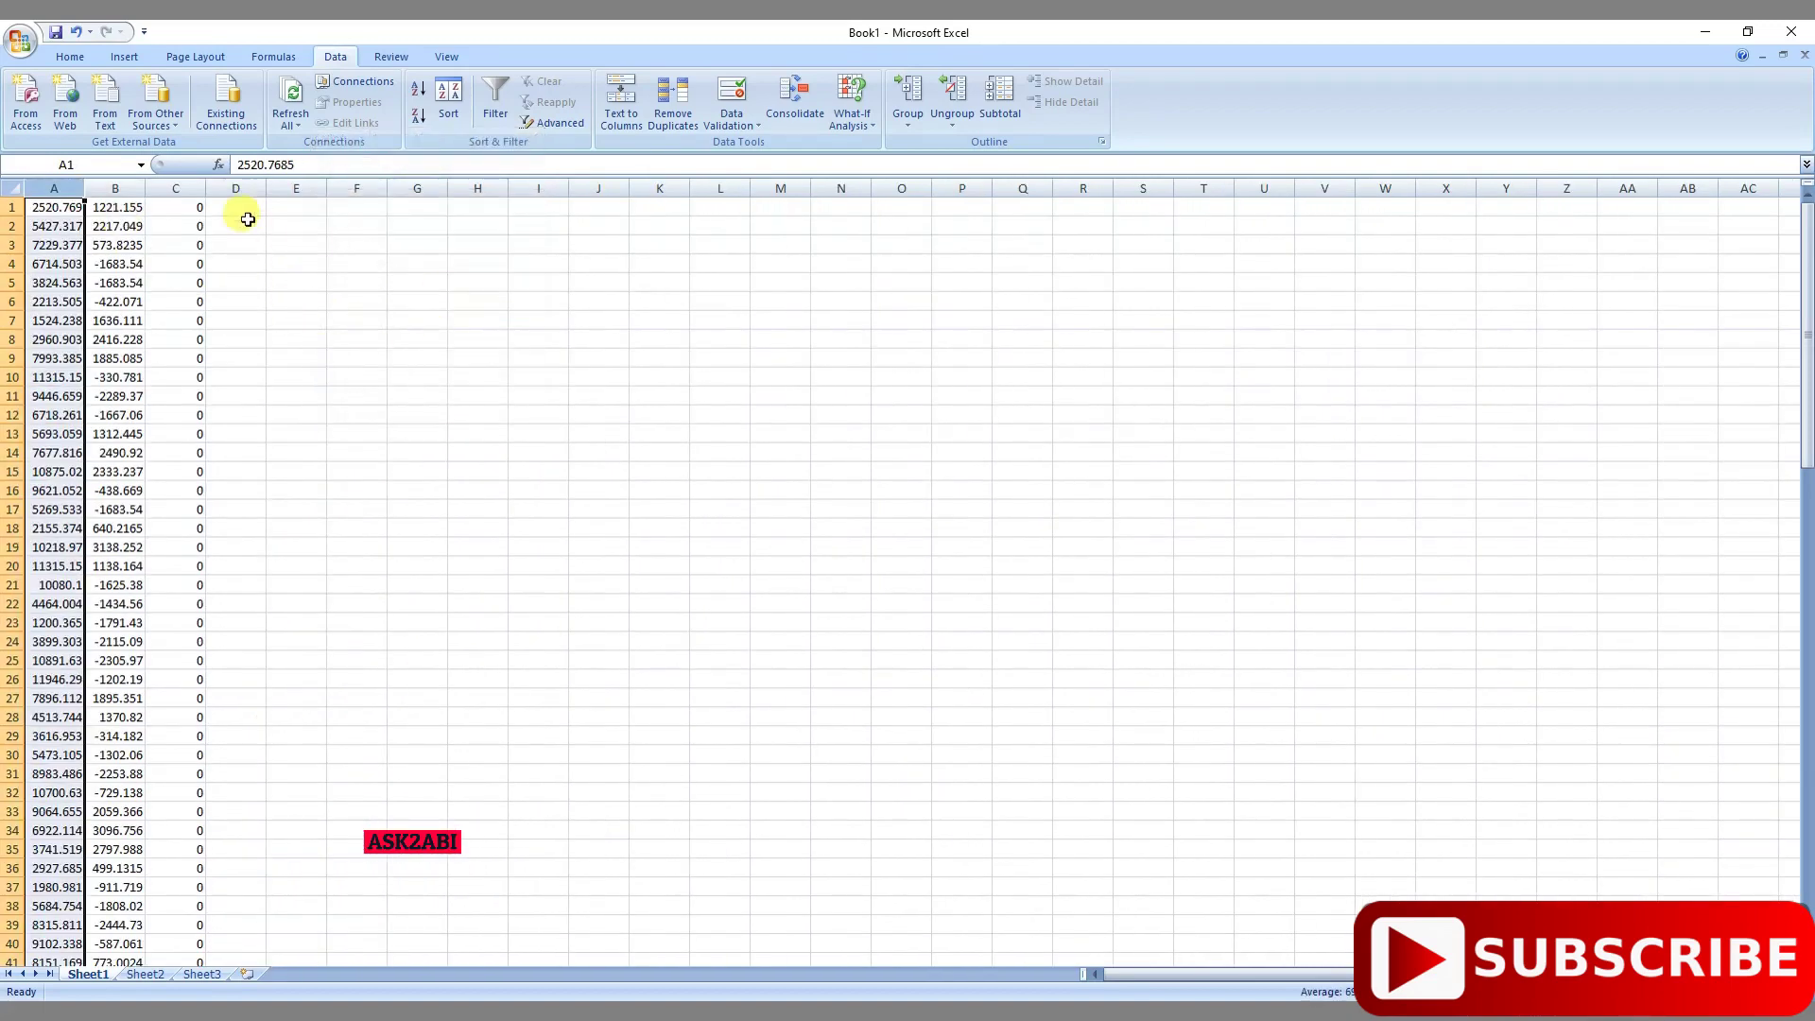